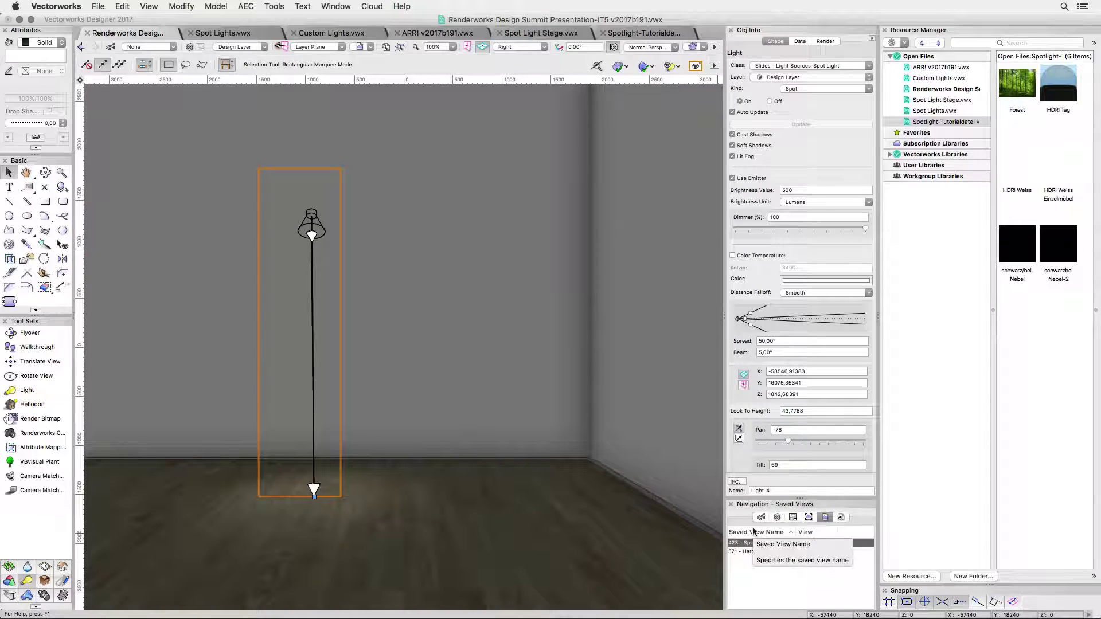
# Check the Spot Light Stage file, then return to Renderworks Design Summit and pick the Hard/Soft Shadows view
pyautogui.click(560, 36)
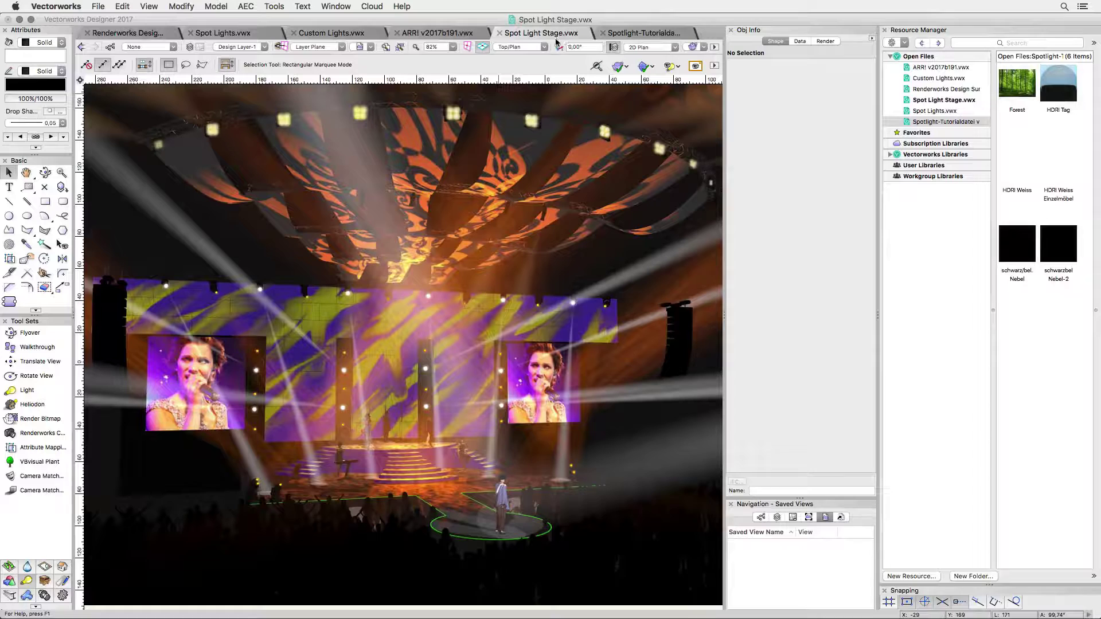
pyautogui.click(156, 34)
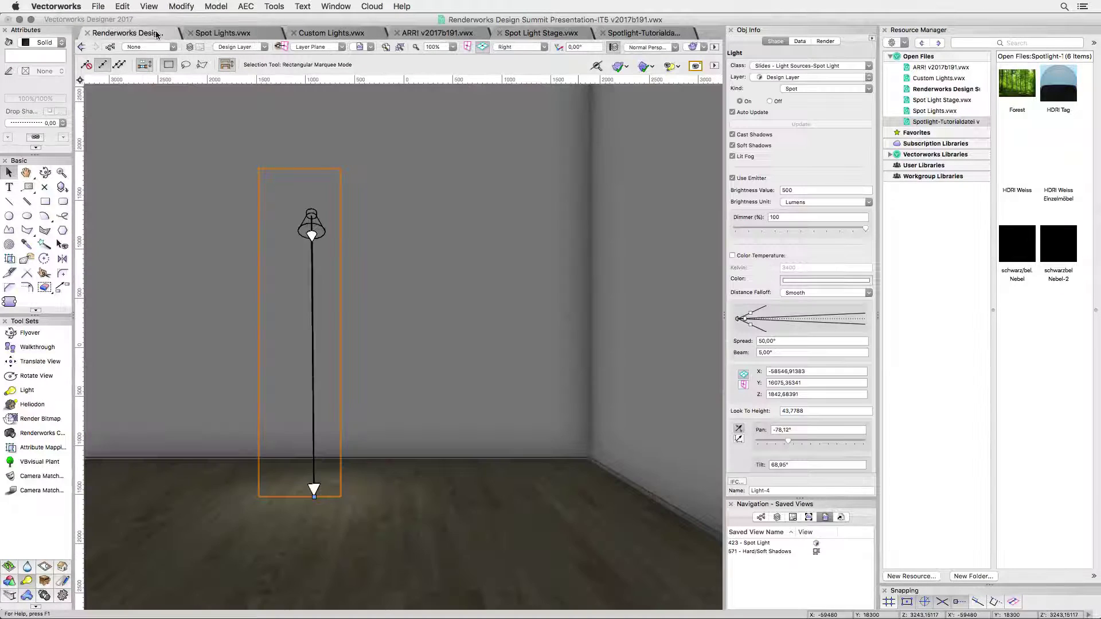
pyautogui.click(768, 551)
# Open the Hard/Soft Shadows view and give the spot light a 30° spread and 5° beam
pyautogui.doubleClick(768, 551)
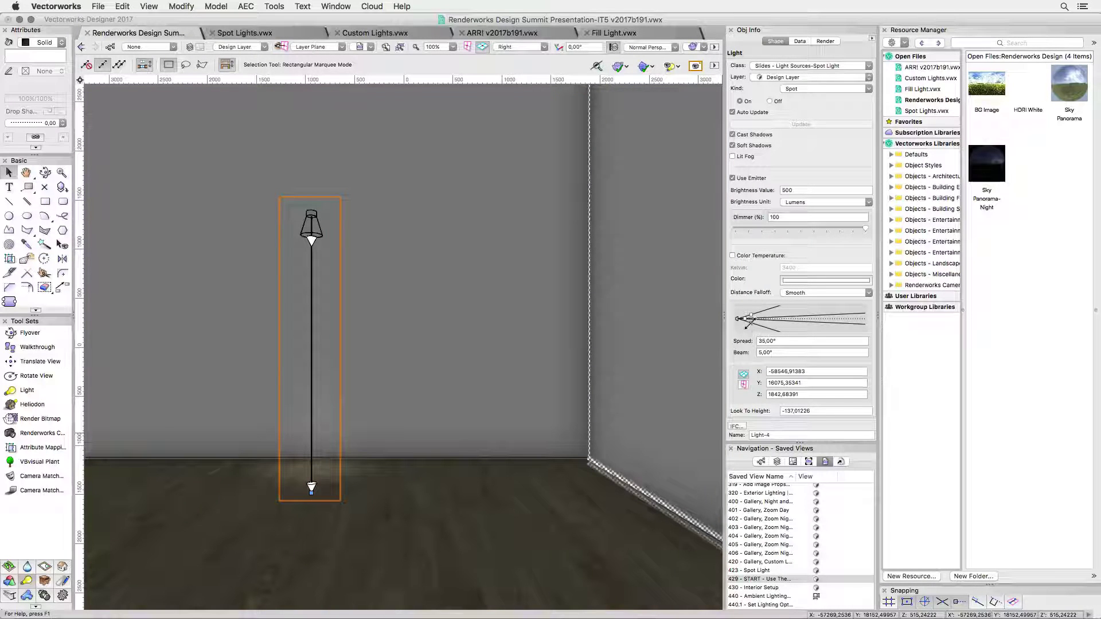
pyautogui.moveTo(749, 321)
pyautogui.mouseDown()
pyautogui.moveTo(748, 335)
pyautogui.moveTo(757, 319)
pyautogui.mouseUp()
pyautogui.doubleClick(773, 341)
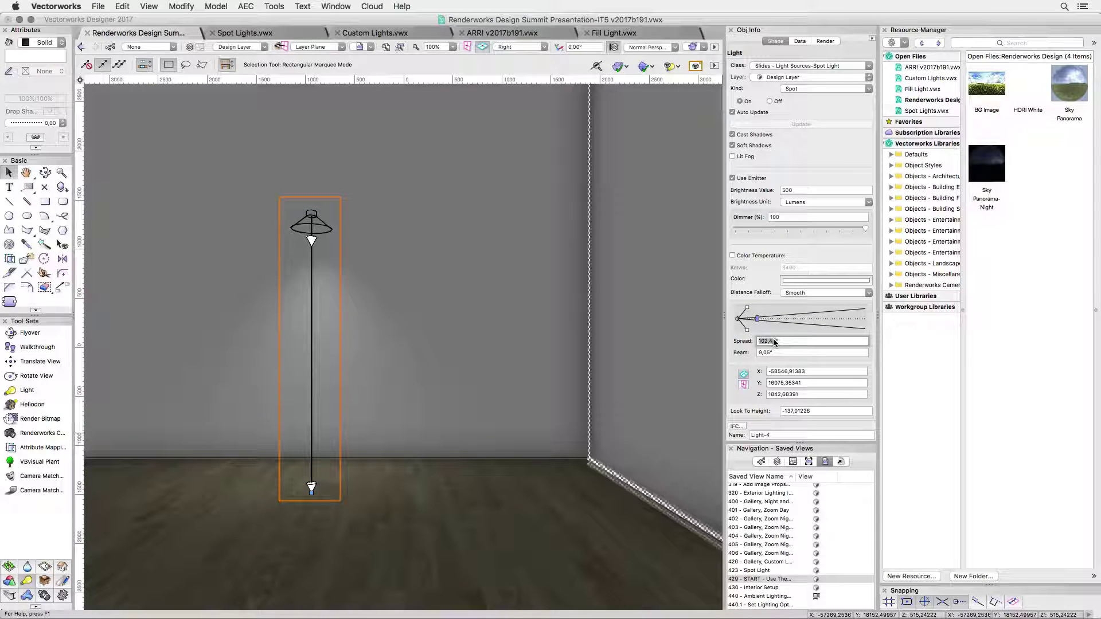
pyautogui.write('30')
pyautogui.press('Tab')
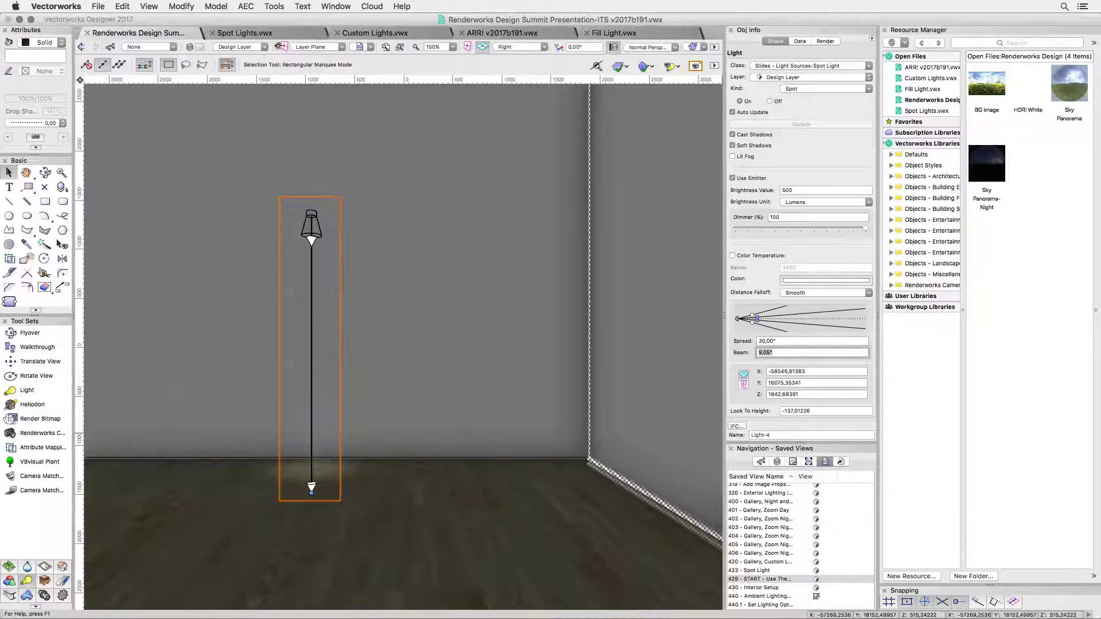
pyautogui.write('5')
pyautogui.press('Tab')
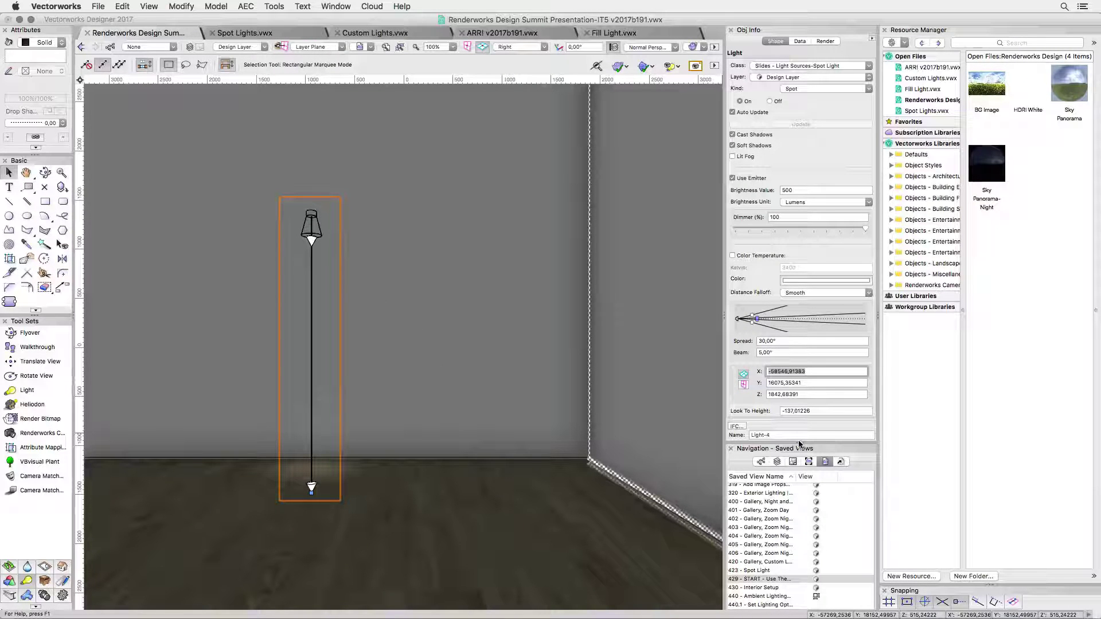
# Re-aim the spot light to pan -78° and tilt 69°, pointing off to one side
pyautogui.moveTo(801, 445); pyautogui.dragTo(793, 562)
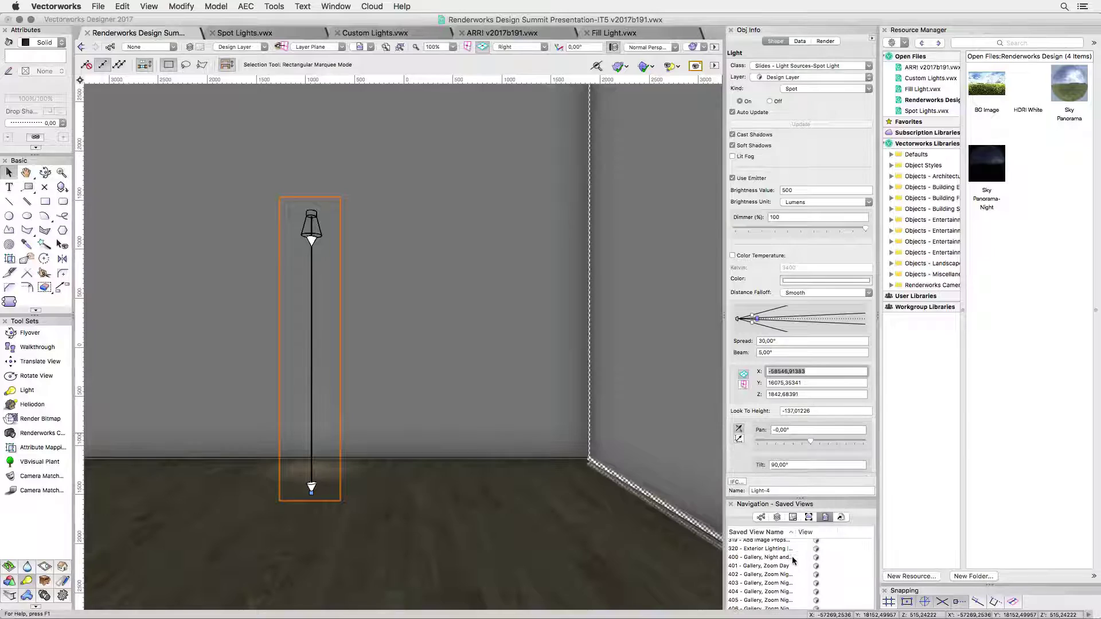
pyautogui.scroll(-5, 805, 467)
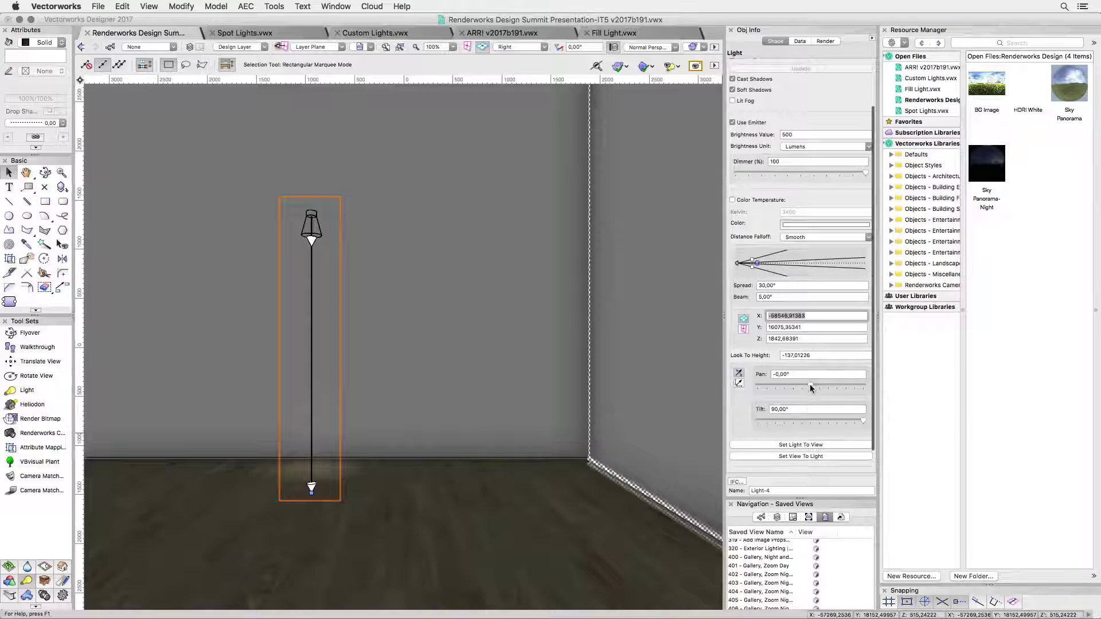
pyautogui.moveTo(810, 388); pyautogui.dragTo(796, 388)
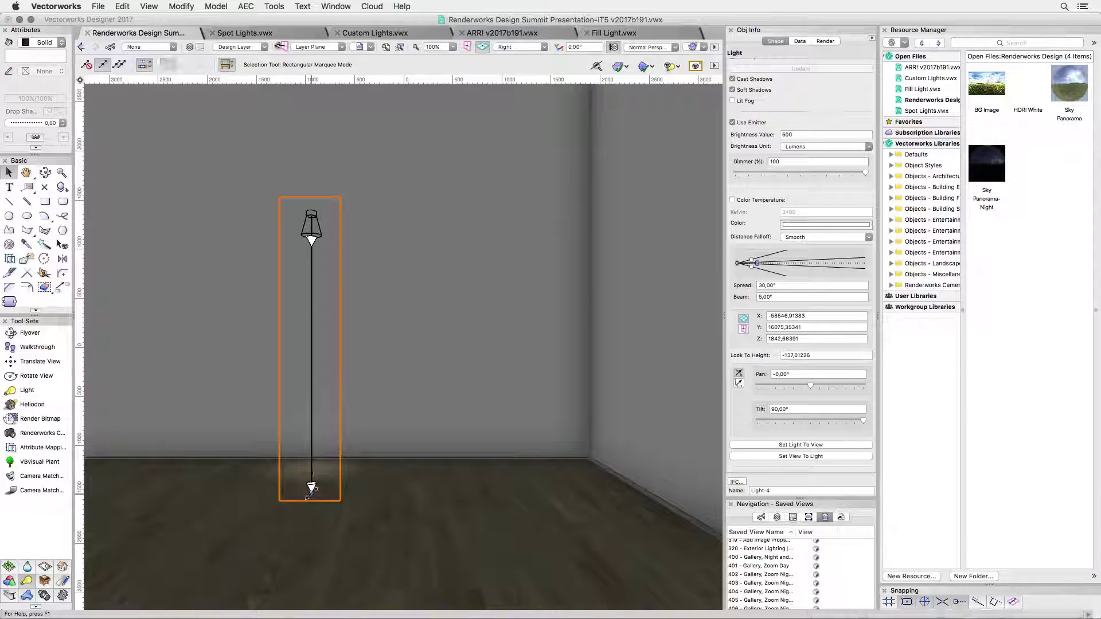
pyautogui.moveTo(310, 492)
pyautogui.mouseDown()
pyautogui.moveTo(383, 499)
pyautogui.moveTo(303, 496)
pyautogui.moveTo(313, 496)
pyautogui.mouseUp()
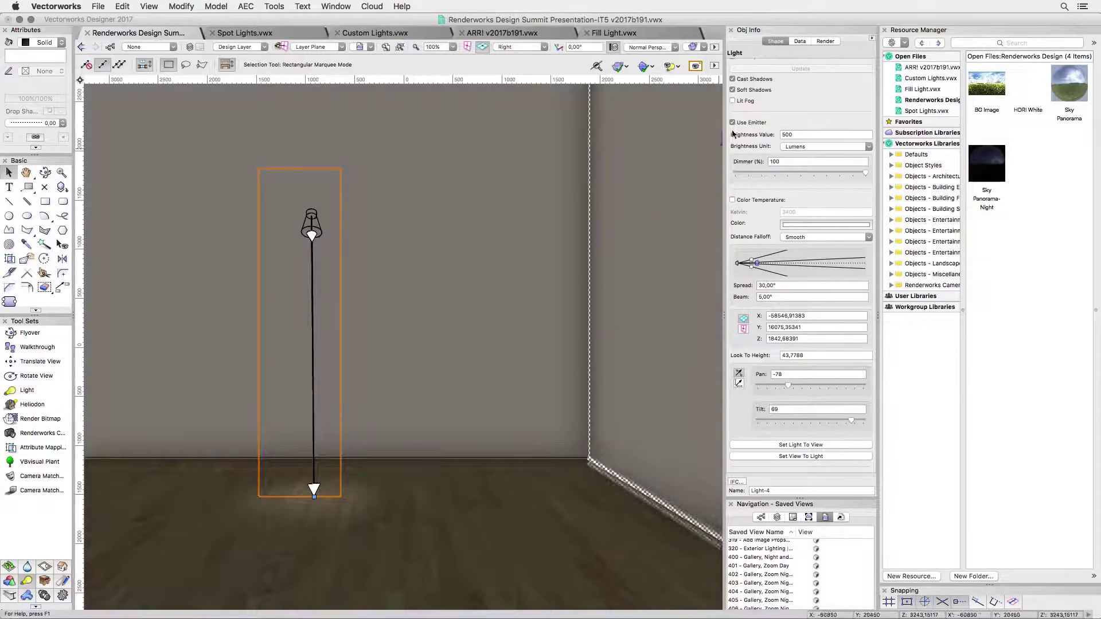
# Enable Lit Fog on the spot light and render the room with Fast Renderworks
pyautogui.click(733, 101)
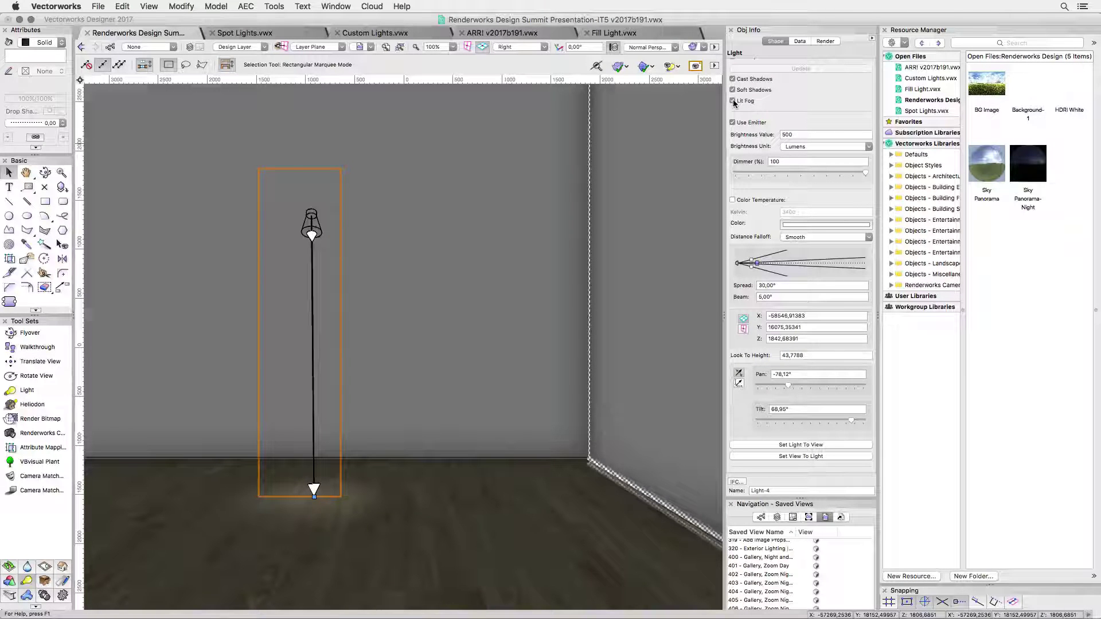
pyautogui.click(702, 48)
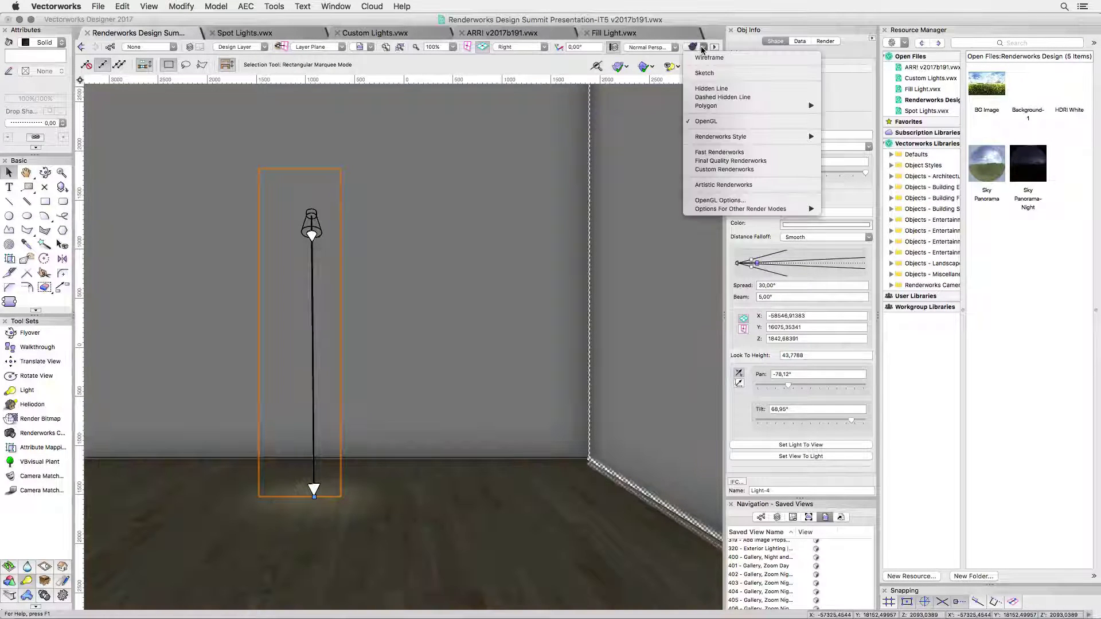
pyautogui.click(711, 169)
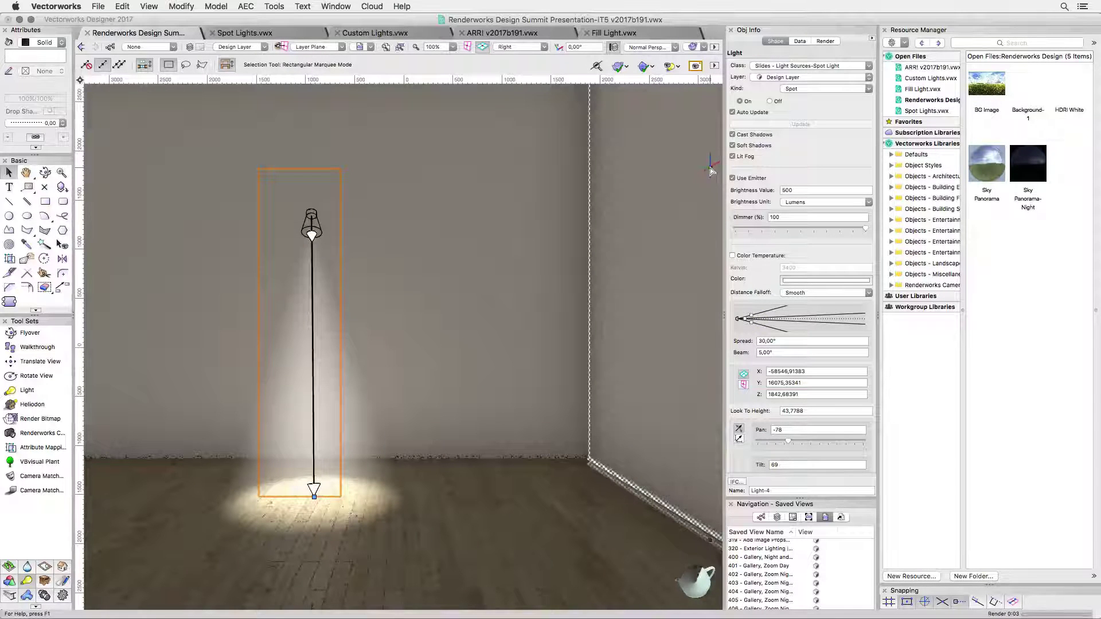
# Set the Background-1 background's fog density to 75%
pyautogui.click(1028, 83)
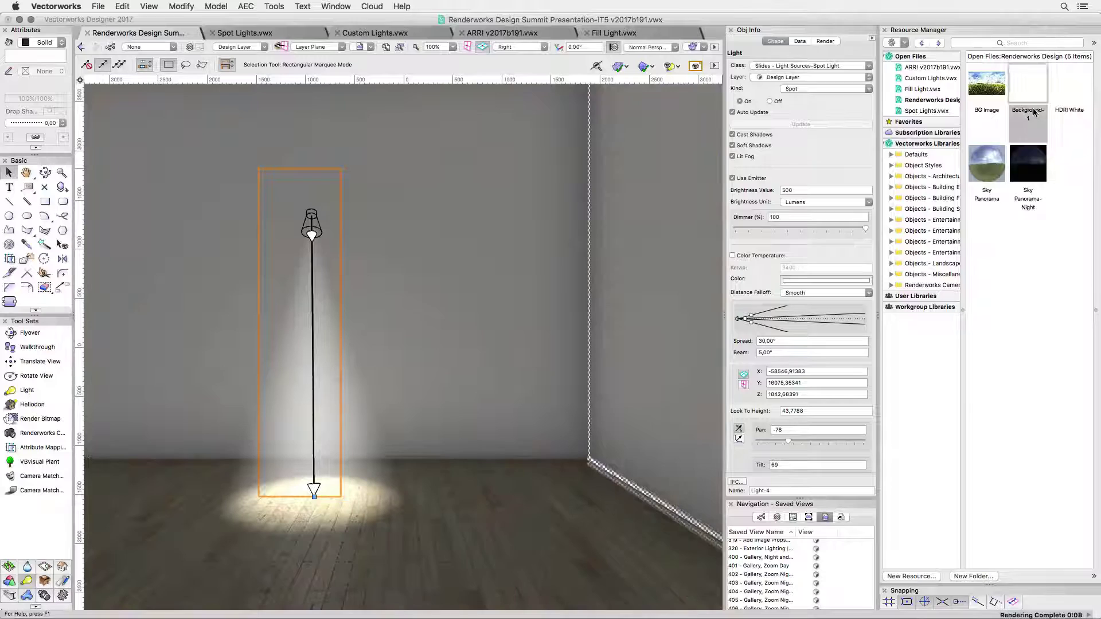
pyautogui.rightClick(1032, 102)
pyautogui.click(1021, 162)
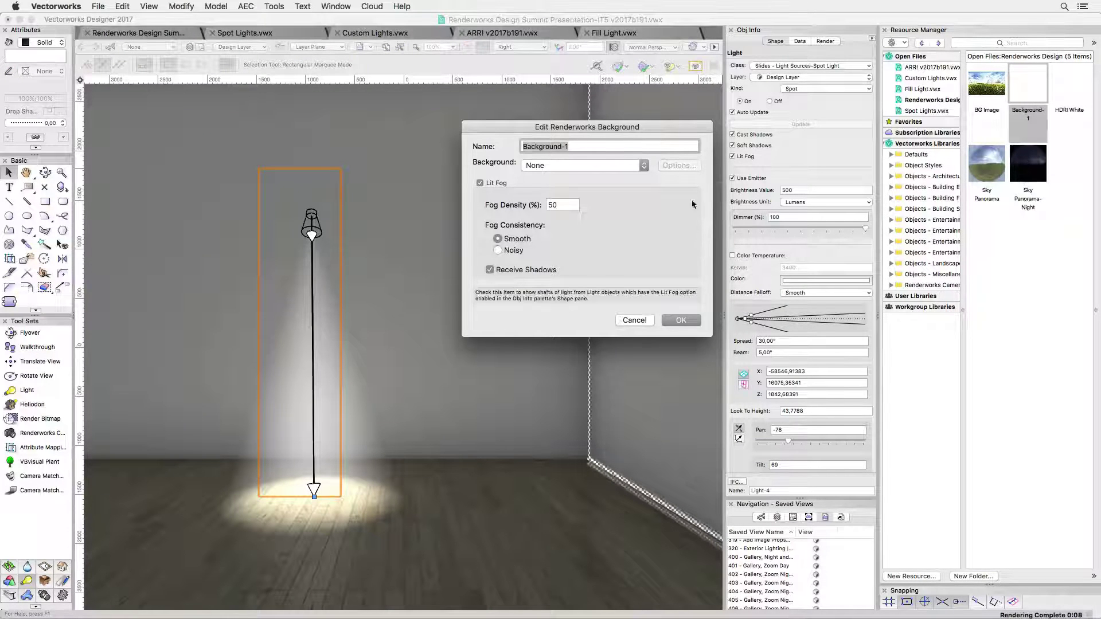
pyautogui.click(576, 204)
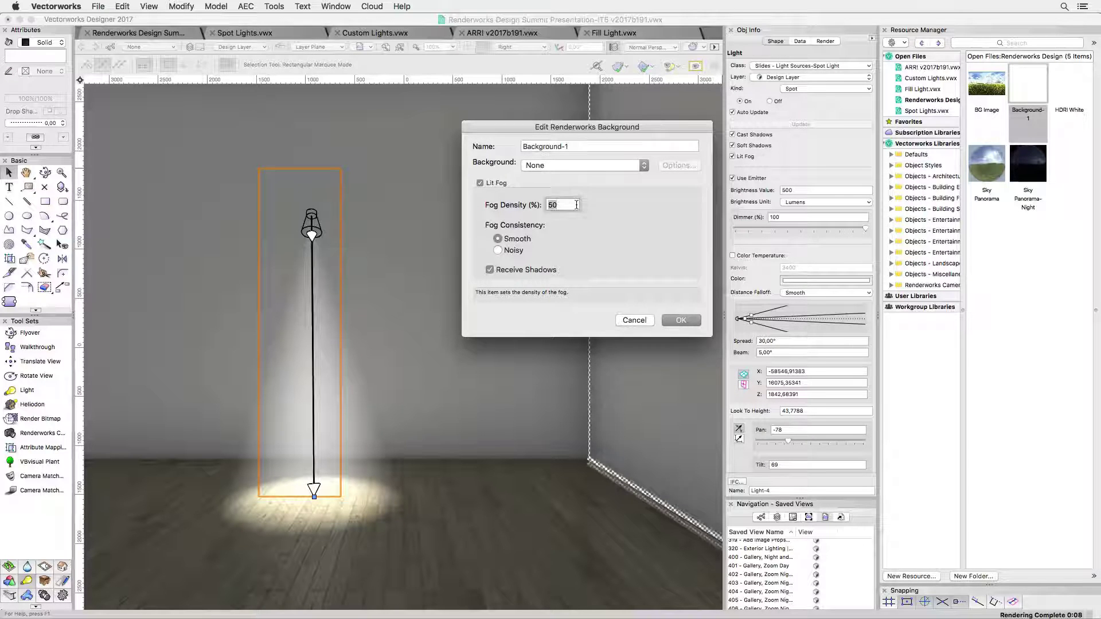
pyautogui.write('75')
pyautogui.click(665, 320)
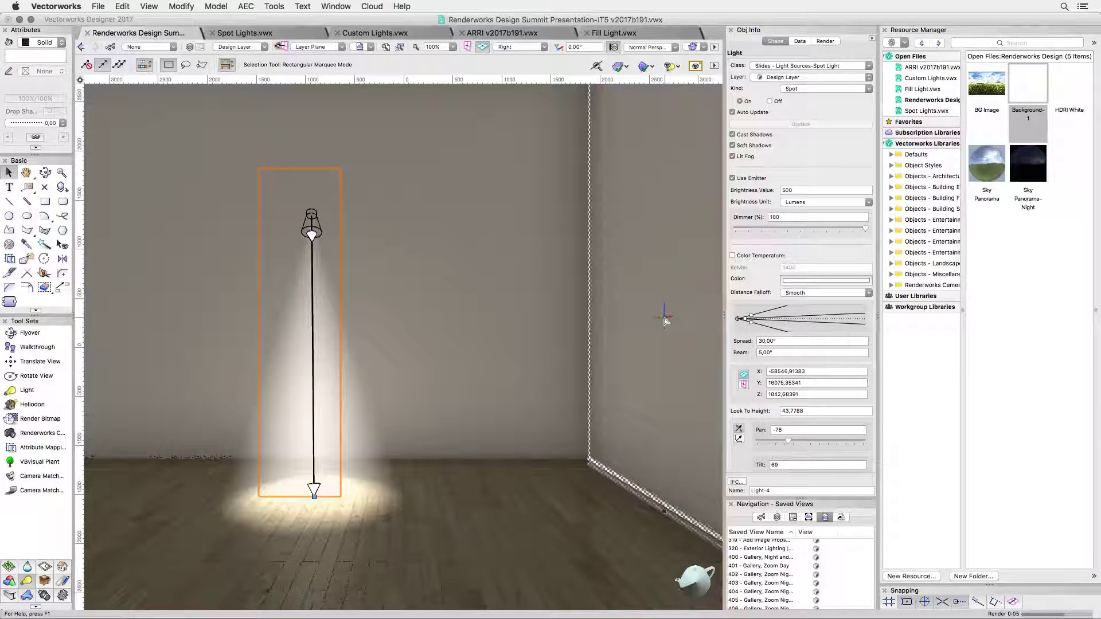
# Change the spot light's spread to 40°, then to 50°
pyautogui.click(767, 340)
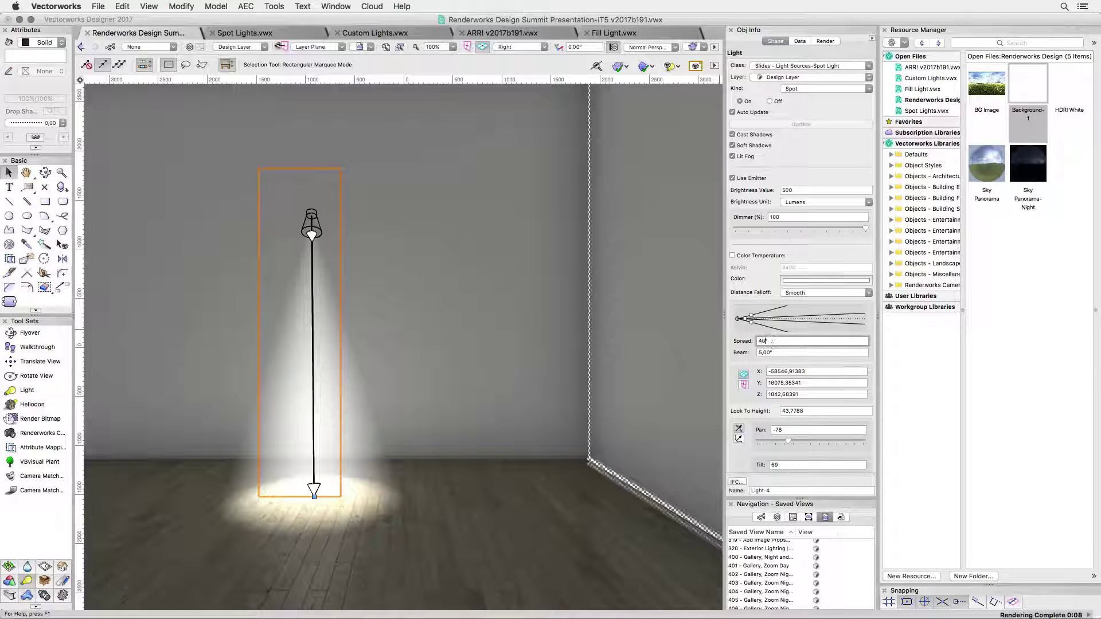
pyautogui.write('40')
pyautogui.press('Return')
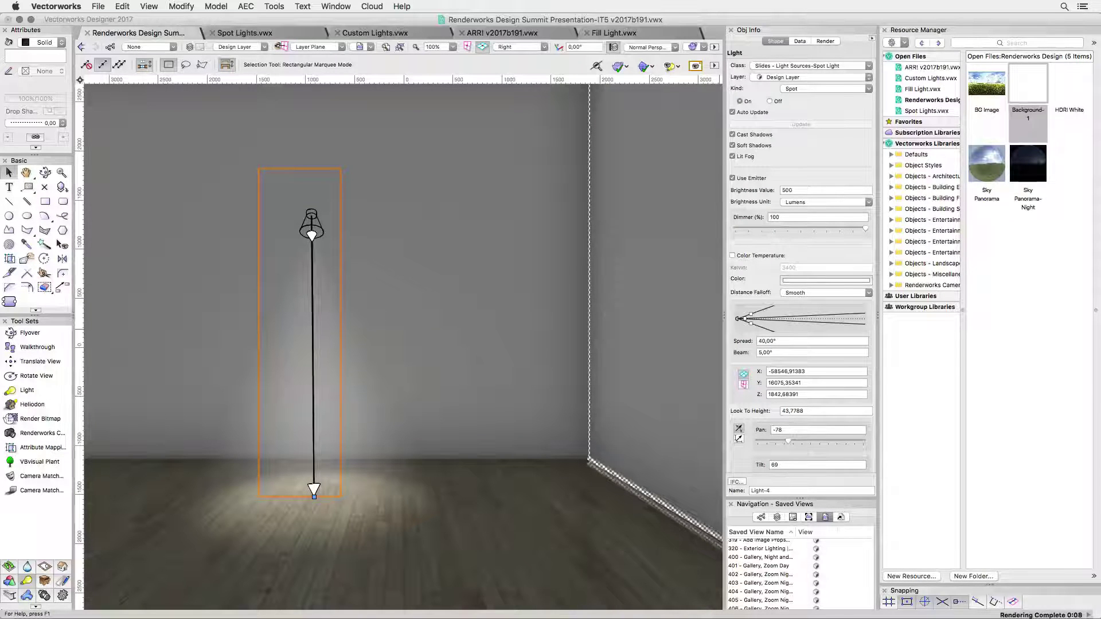
pyautogui.write('50')
pyautogui.press('Return')
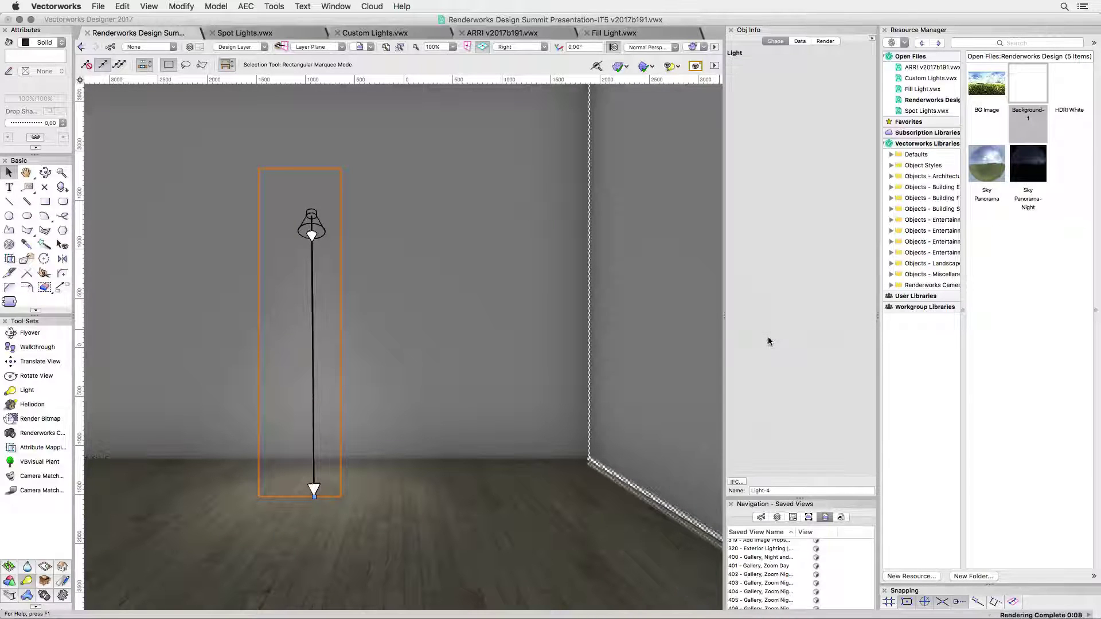
# Set Background-1 fog density to 200% and deselect the spot light
pyautogui.rightClick(1025, 87)
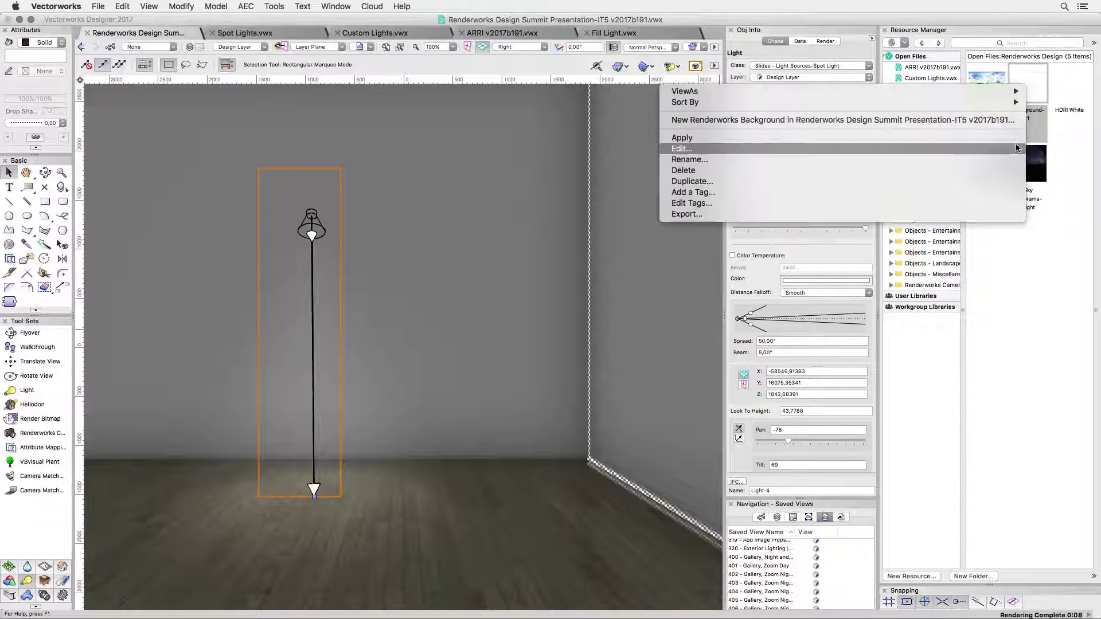
pyautogui.click(682, 149)
pyautogui.doubleClick(571, 205)
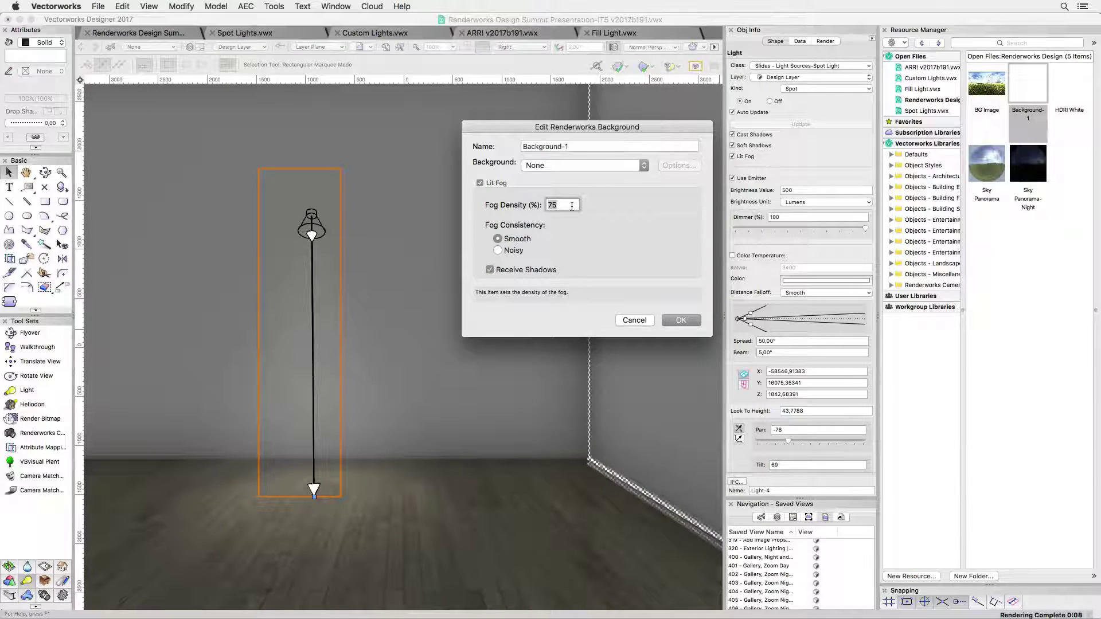
pyautogui.press('Return')
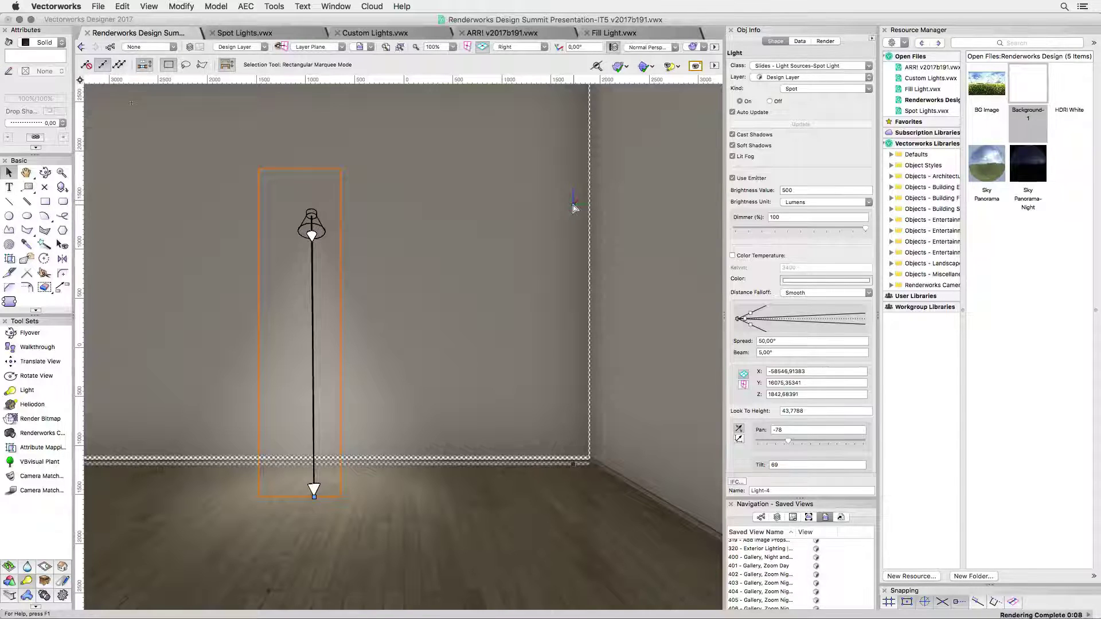
pyautogui.click(574, 208)
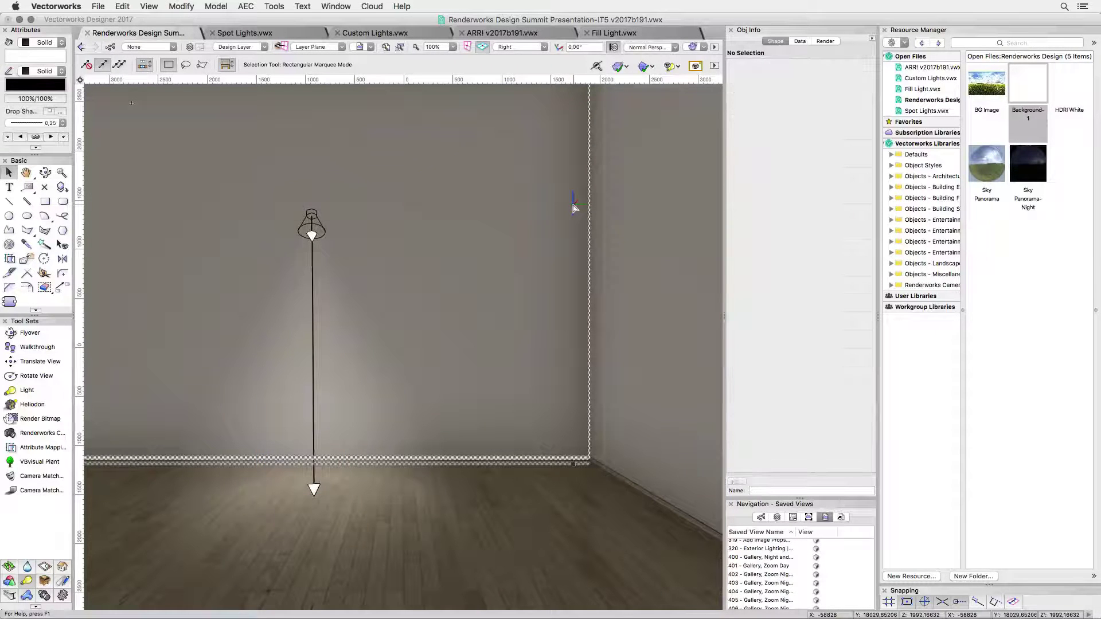
# In Spot Lights.vwx, list the symbols and edit the Spot symbol from the Lights folder
pyautogui.click(302, 35)
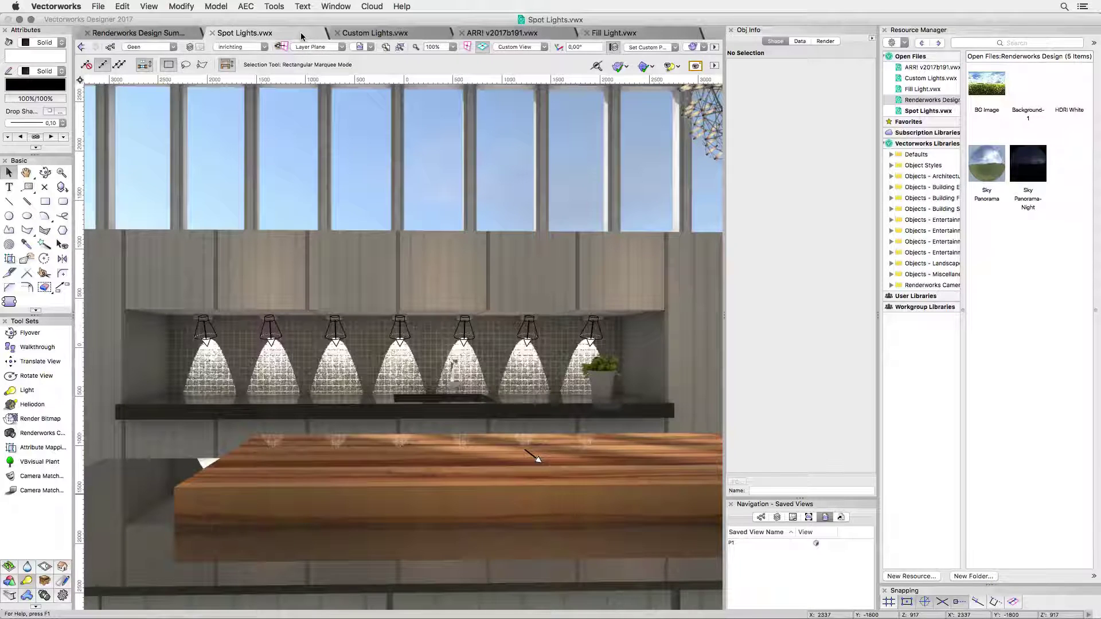
pyautogui.click(919, 111)
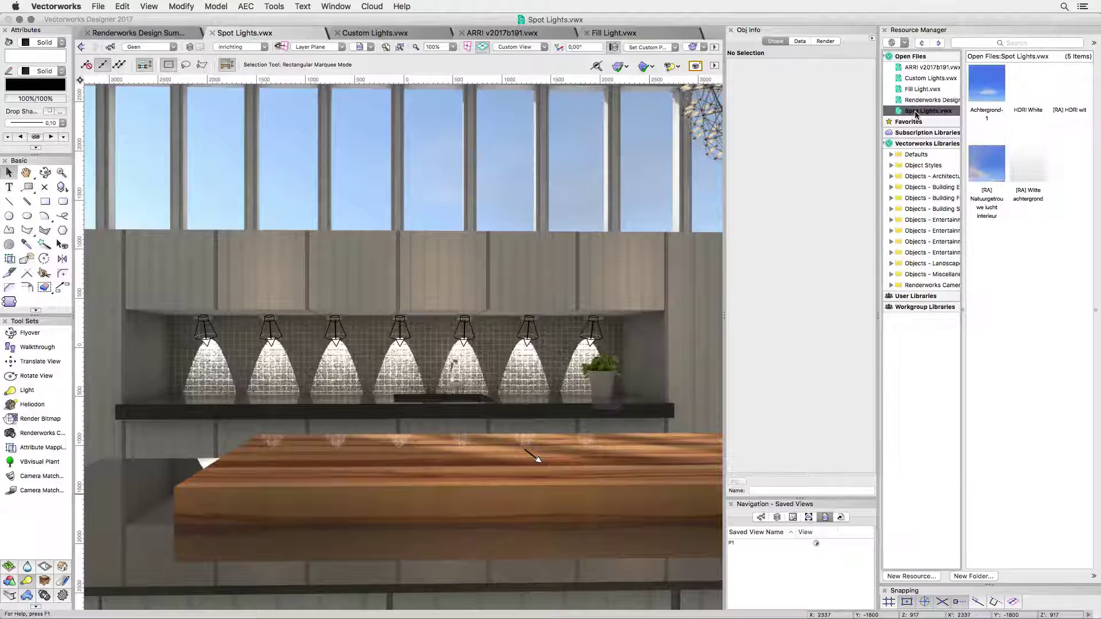
pyautogui.click(1097, 44)
pyautogui.moveTo(1046, 136)
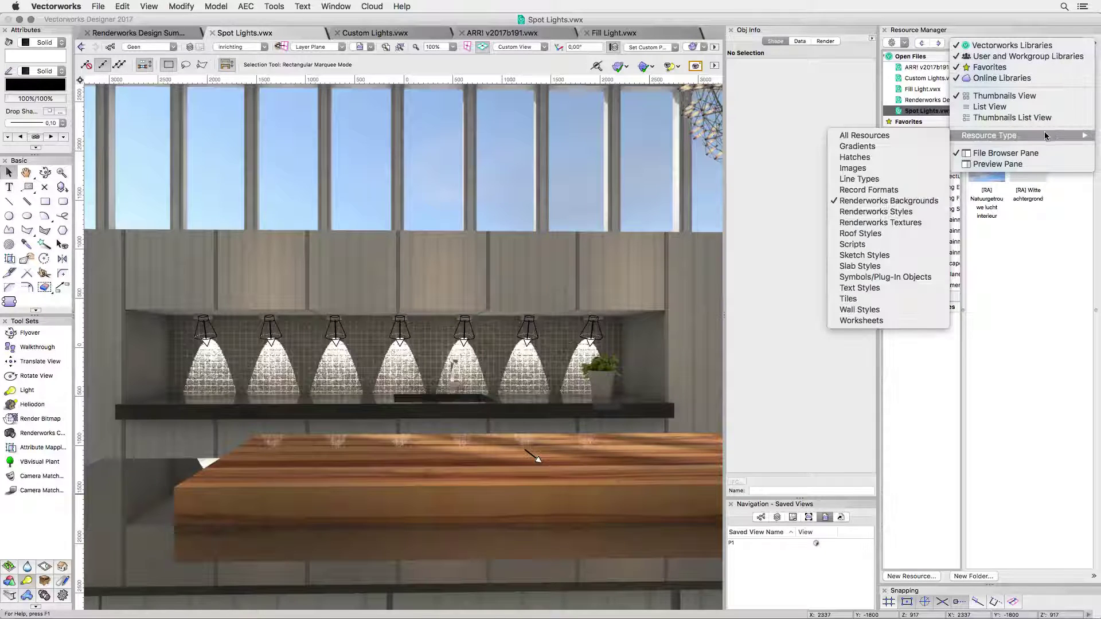
pyautogui.click(885, 276)
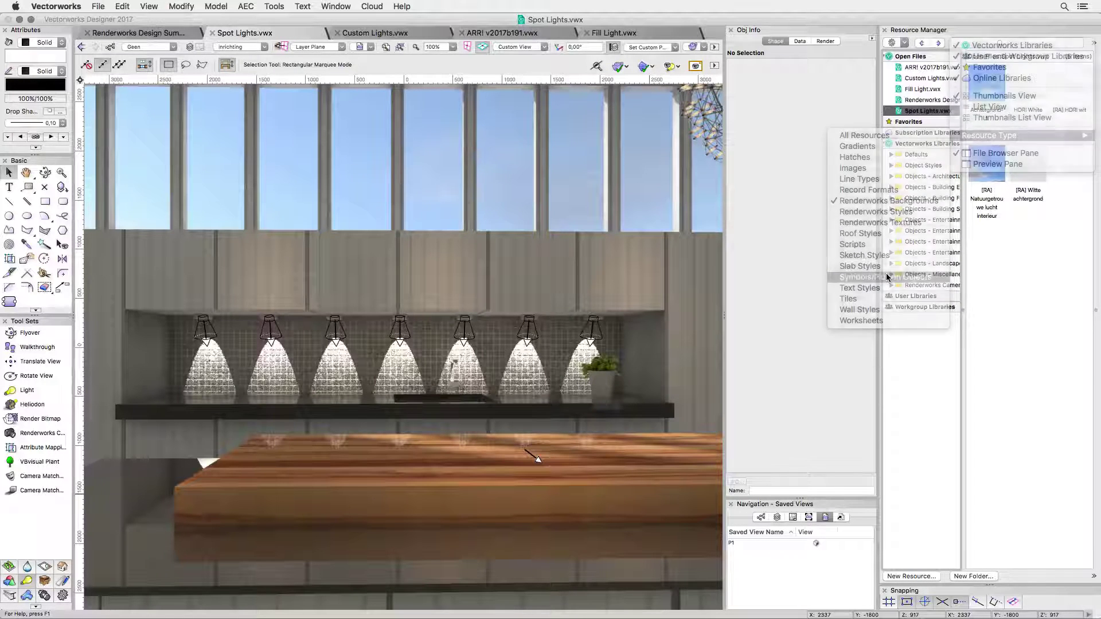
pyautogui.doubleClick(987, 97)
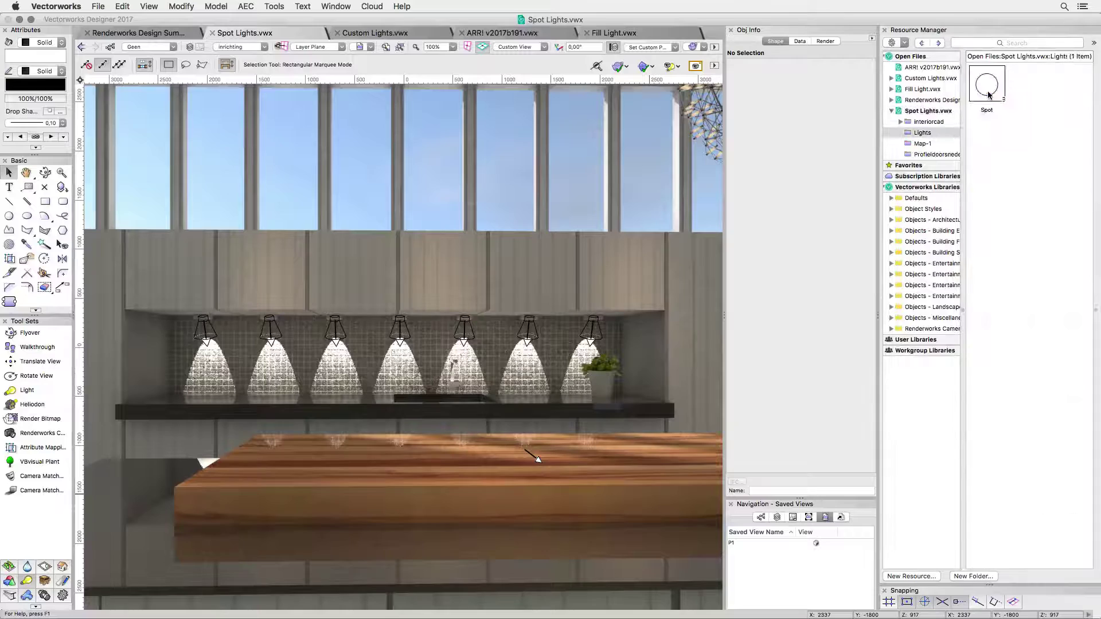
pyautogui.rightClick(988, 92)
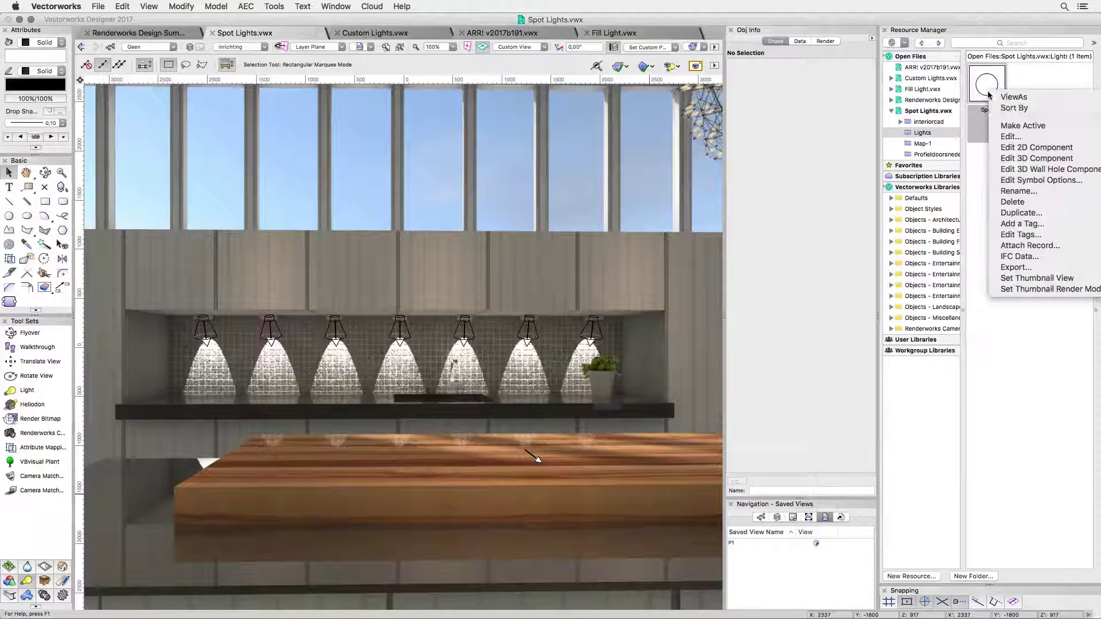
pyautogui.click(1000, 147)
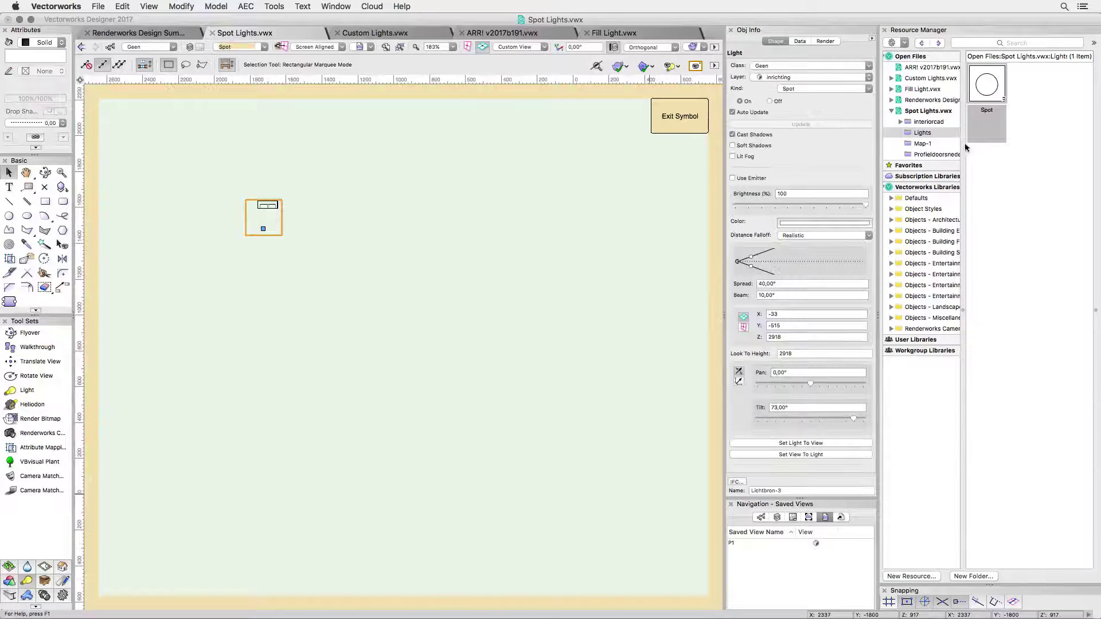
# Make the Spot symbol a Custom light using 7.IES, dimmed to 8%, and exit the symbol
pyautogui.click(860, 90)
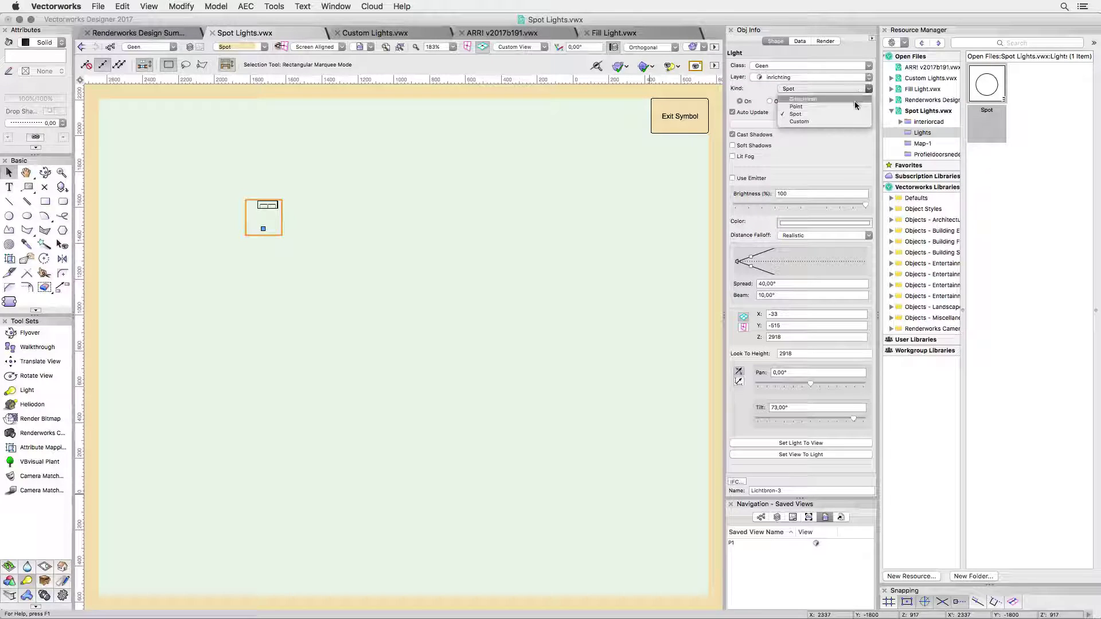
pyautogui.click(802, 122)
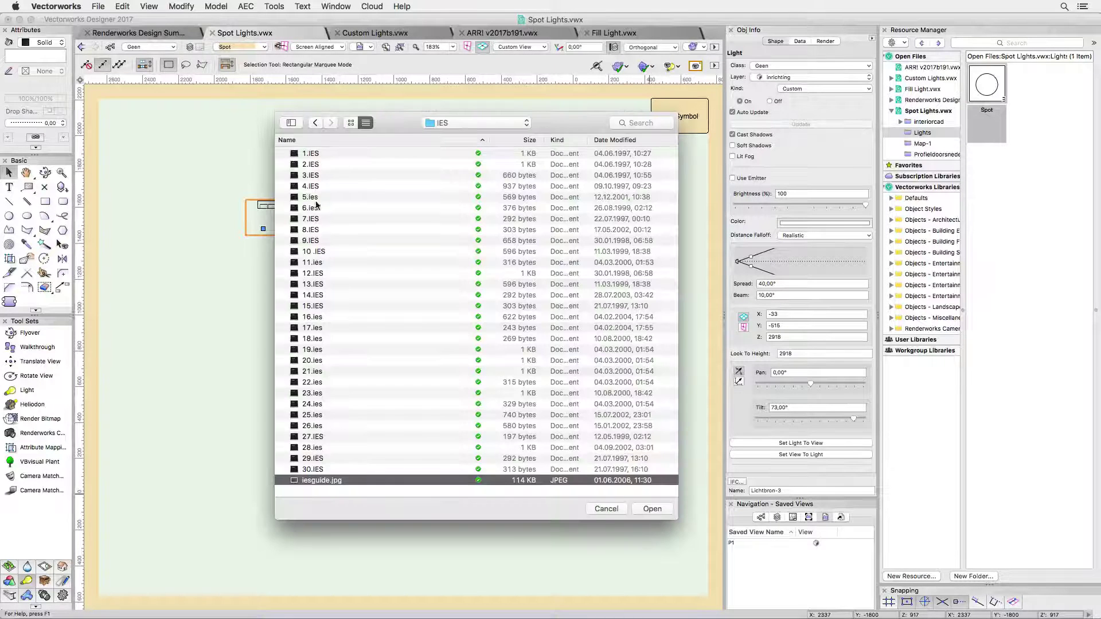
pyautogui.press('space')
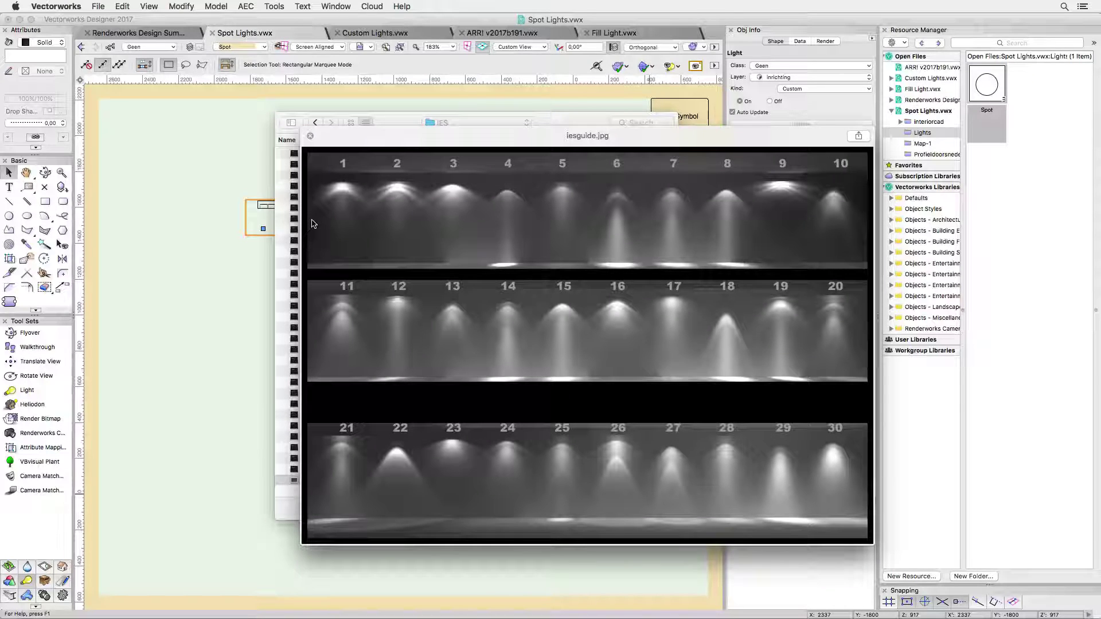
pyautogui.press('space')
pyautogui.click(311, 219)
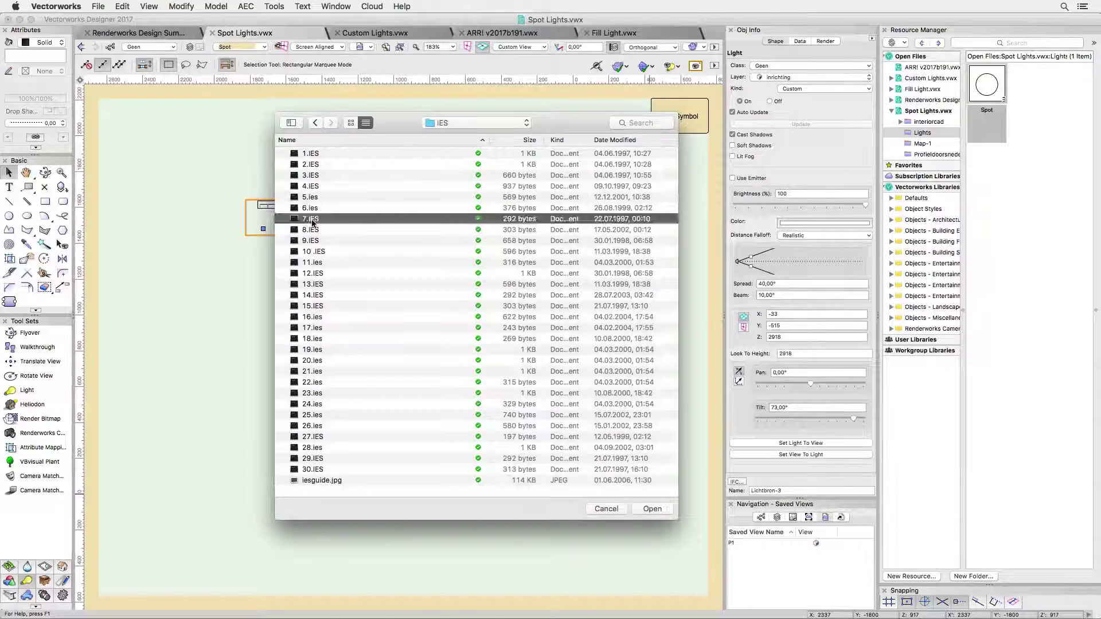
pyautogui.doubleClick(311, 219)
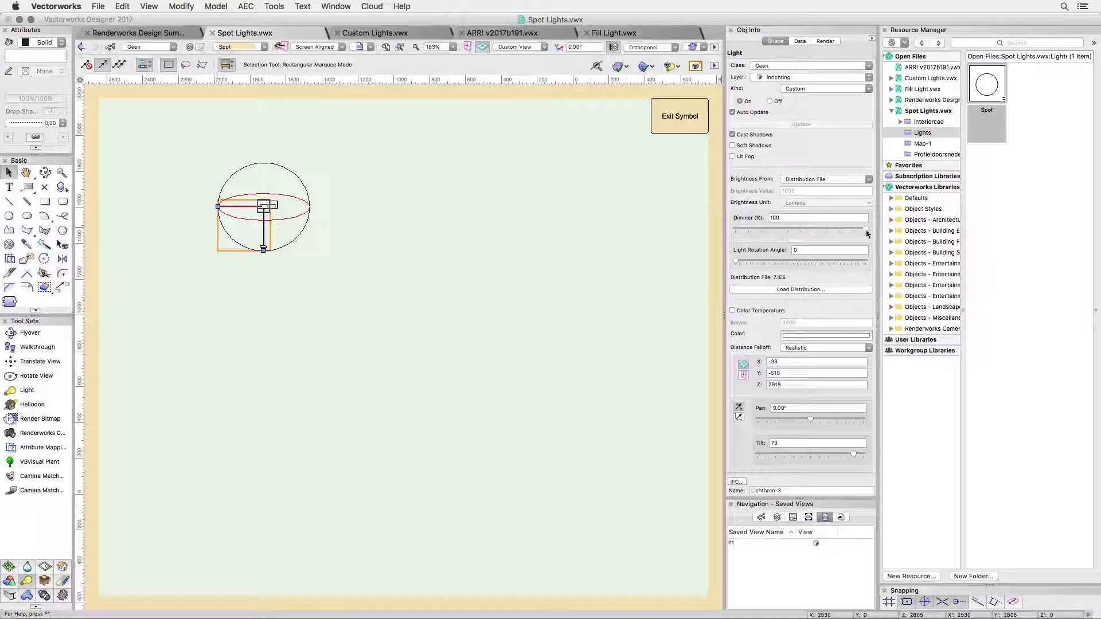
pyautogui.moveTo(868, 232); pyautogui.dragTo(747, 229)
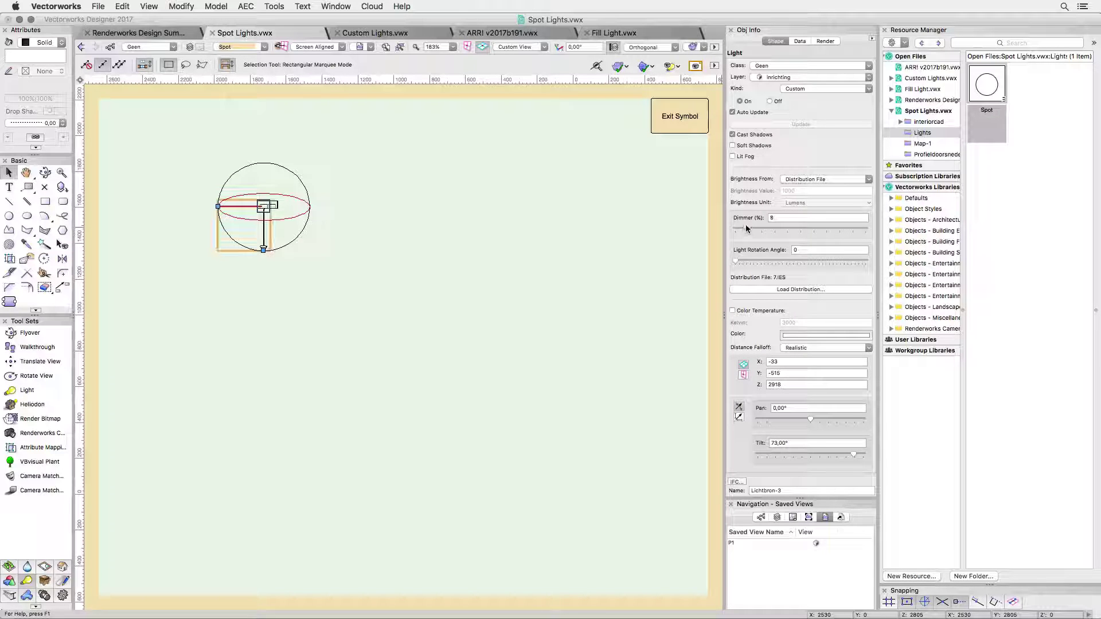
pyautogui.click(683, 129)
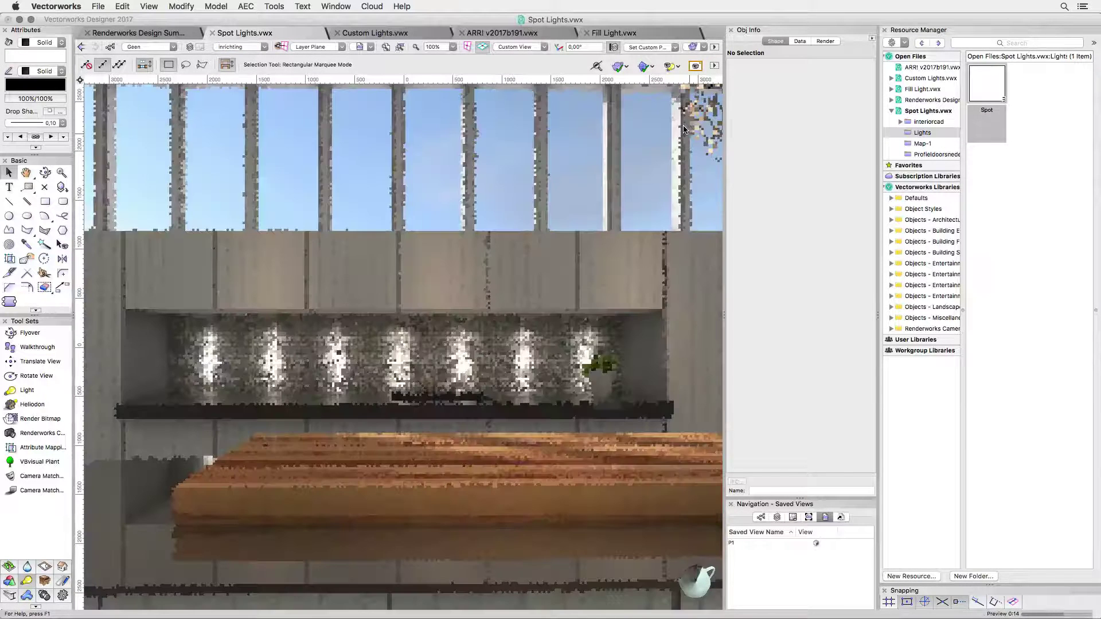
# Show light objects only in wireframe, then switch to the Custom Lights.vwx file
pyautogui.click(679, 67)
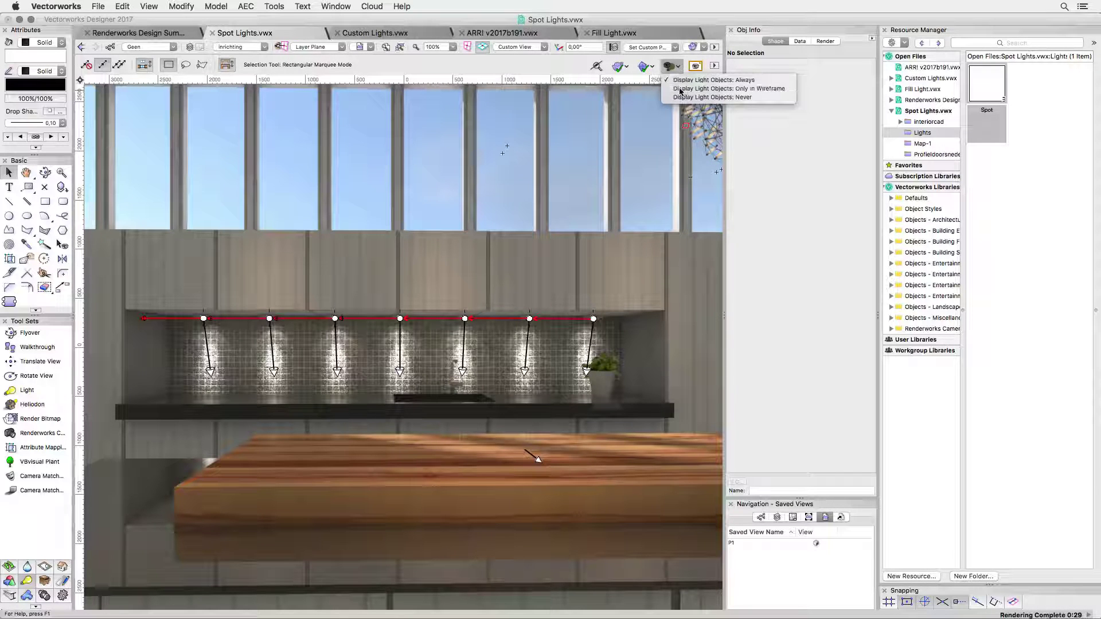
pyautogui.click(680, 88)
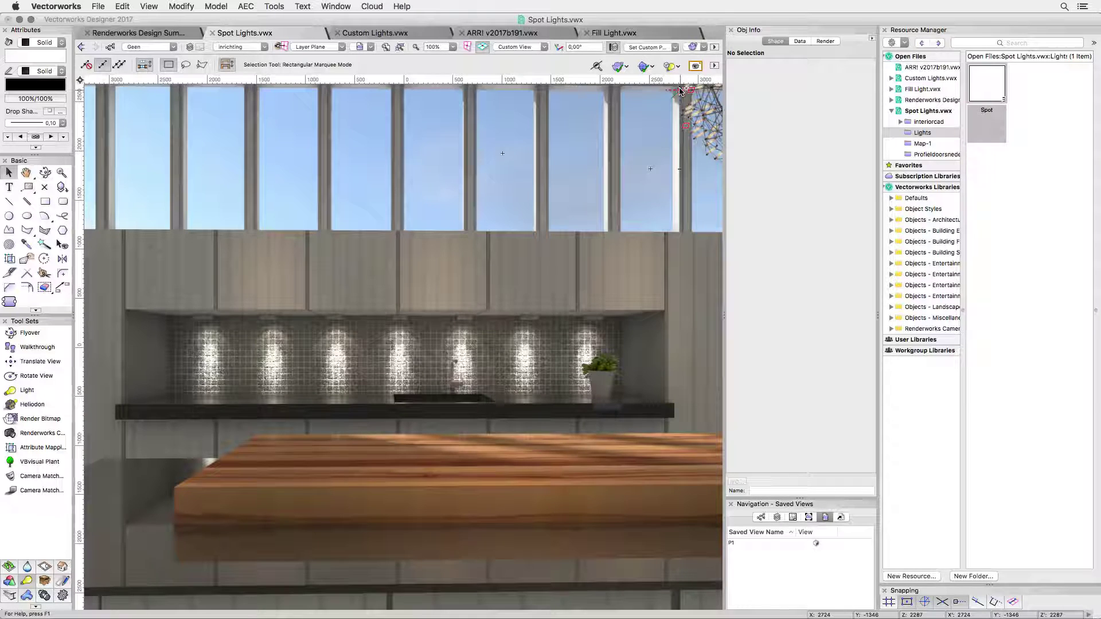
pyautogui.click(417, 34)
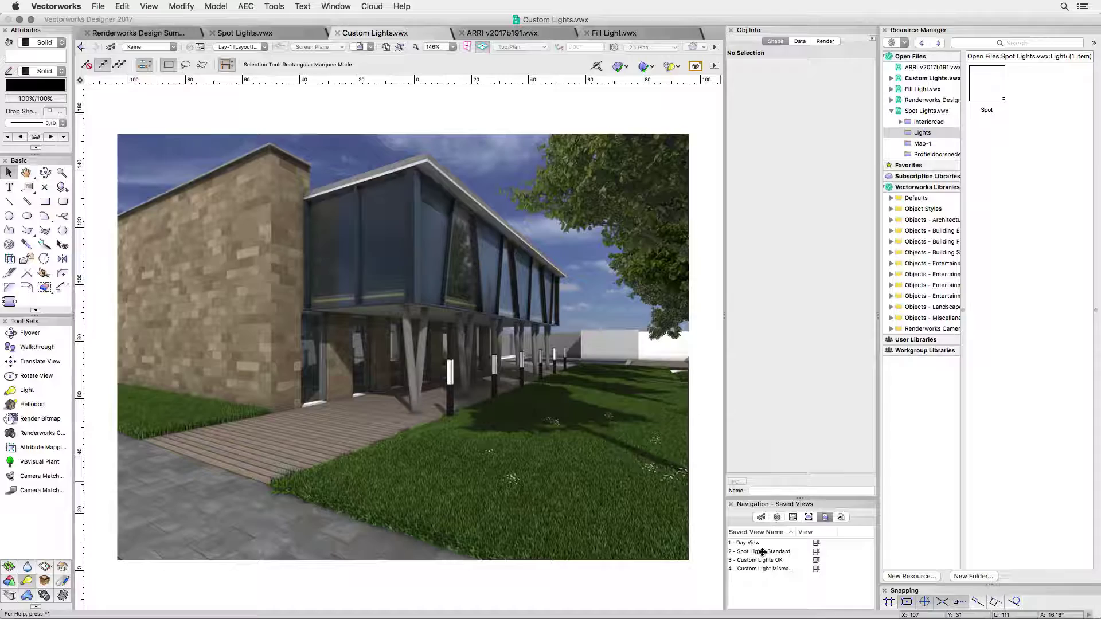
# View the Standard night, OK and fourth saved light views, then switch to ARRI v2017b191.vwx
pyautogui.doubleClick(763, 551)
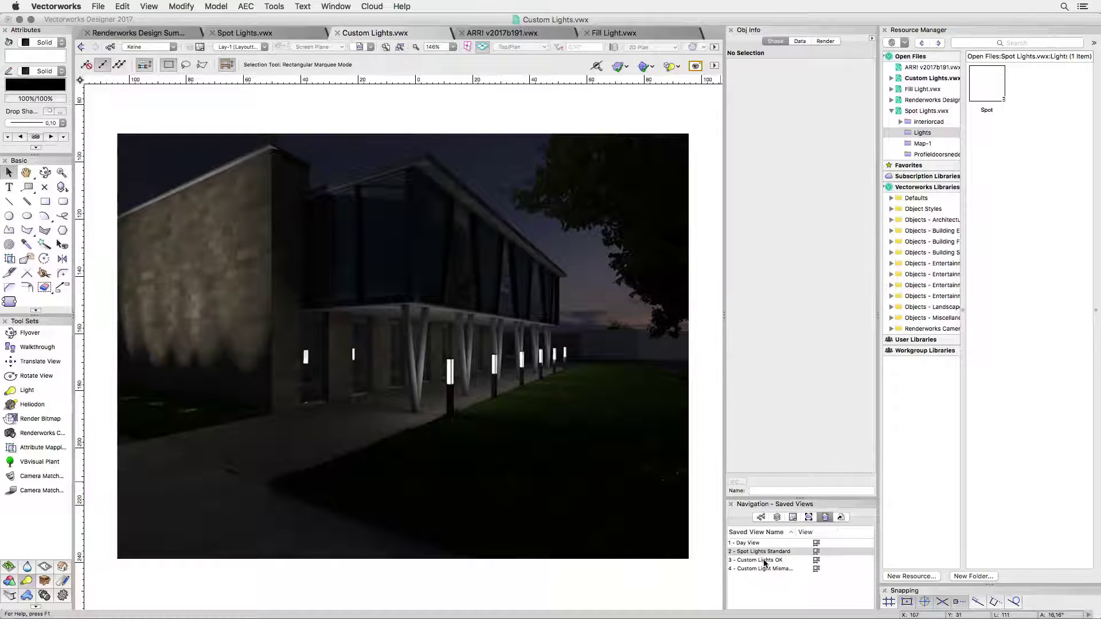
pyautogui.doubleClick(764, 560)
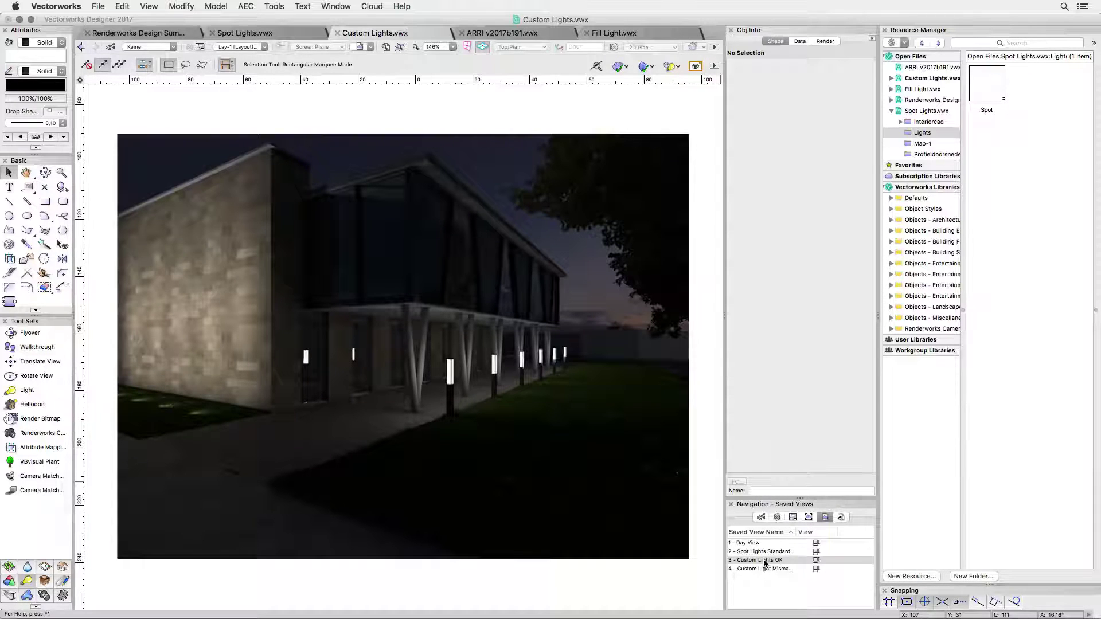
pyautogui.doubleClick(764, 568)
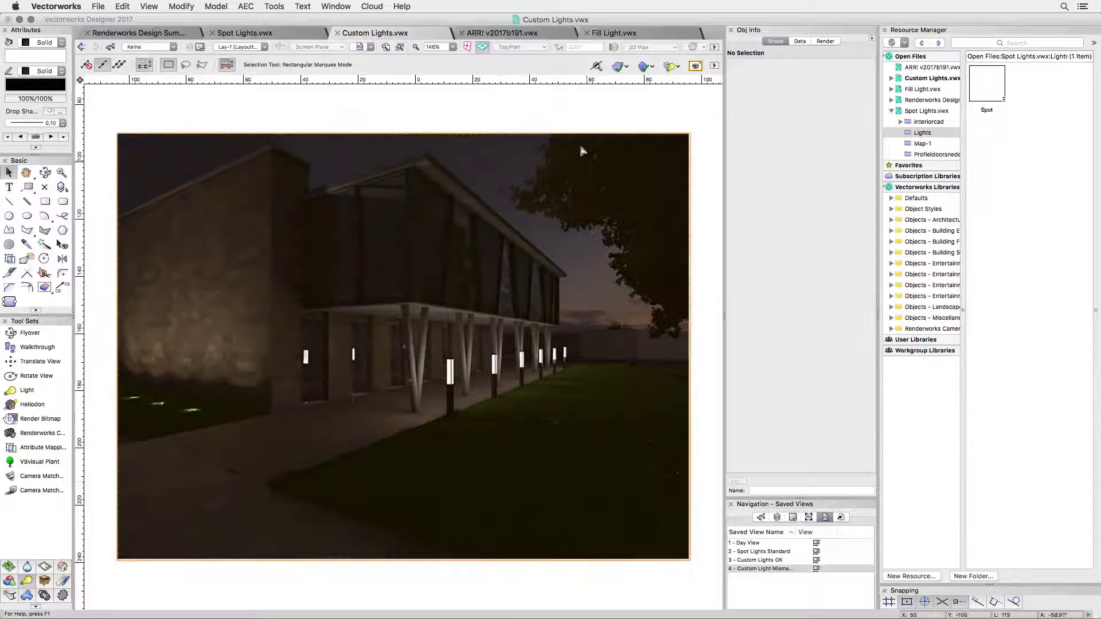
pyautogui.click(517, 34)
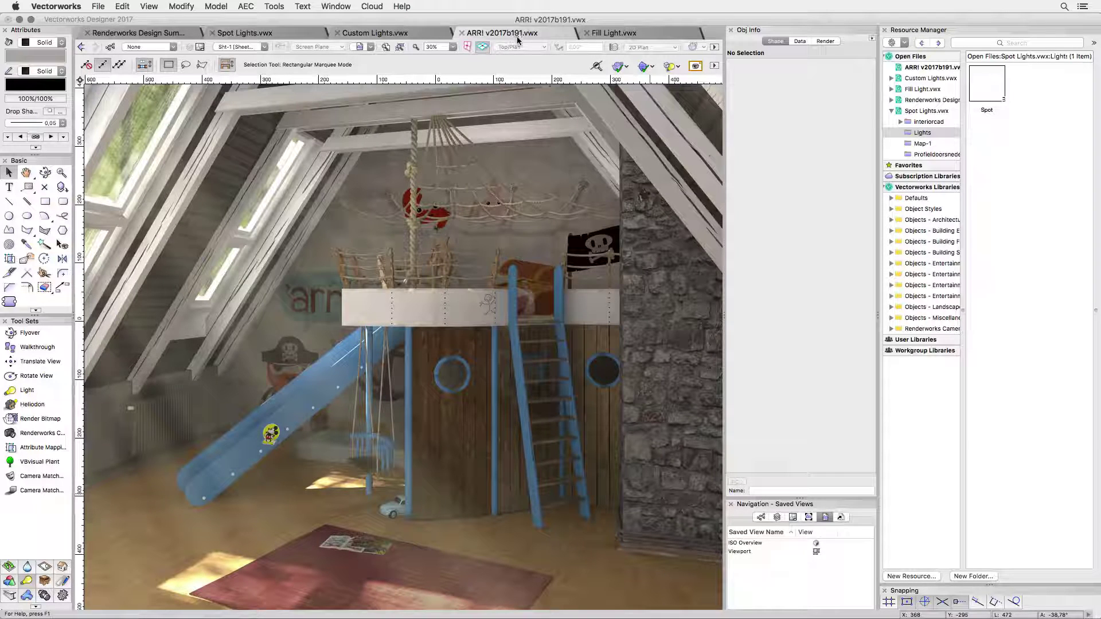
# Show the ISO Overview view, enable Lit Fog on the spot light, and list Renderworks backgrounds
pyautogui.click(745, 544)
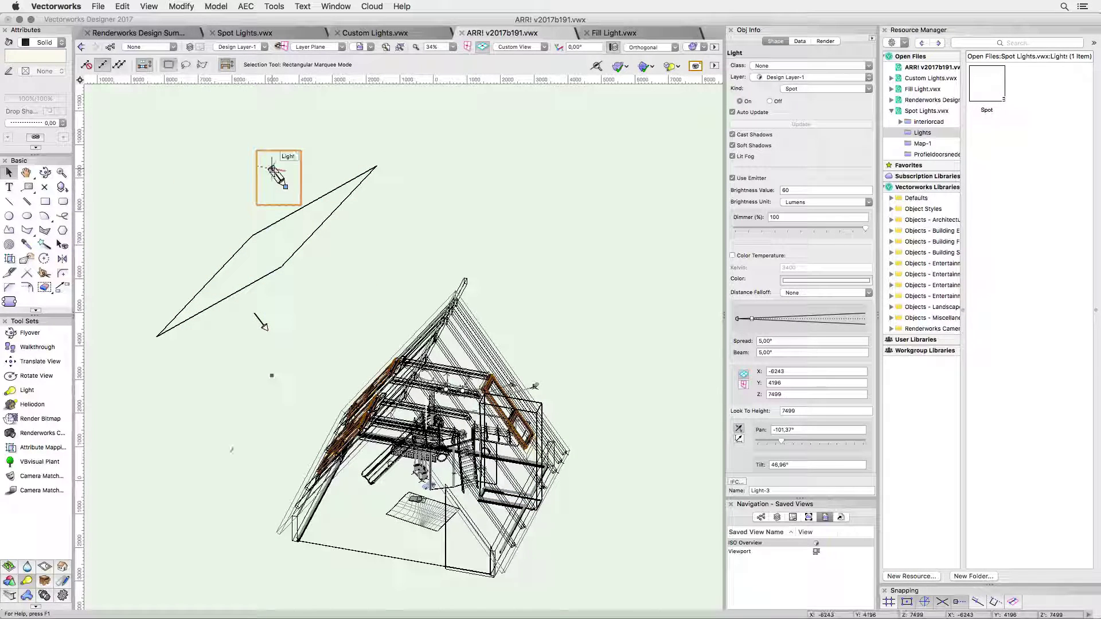
pyautogui.click(732, 157)
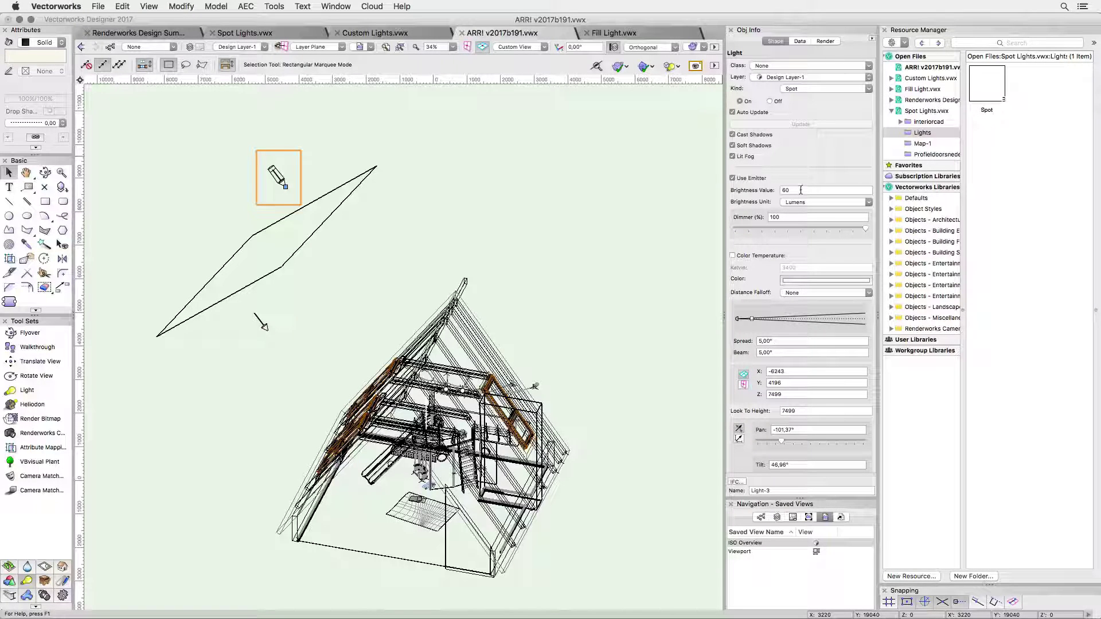
pyautogui.click(1093, 46)
pyautogui.moveTo(1041, 140)
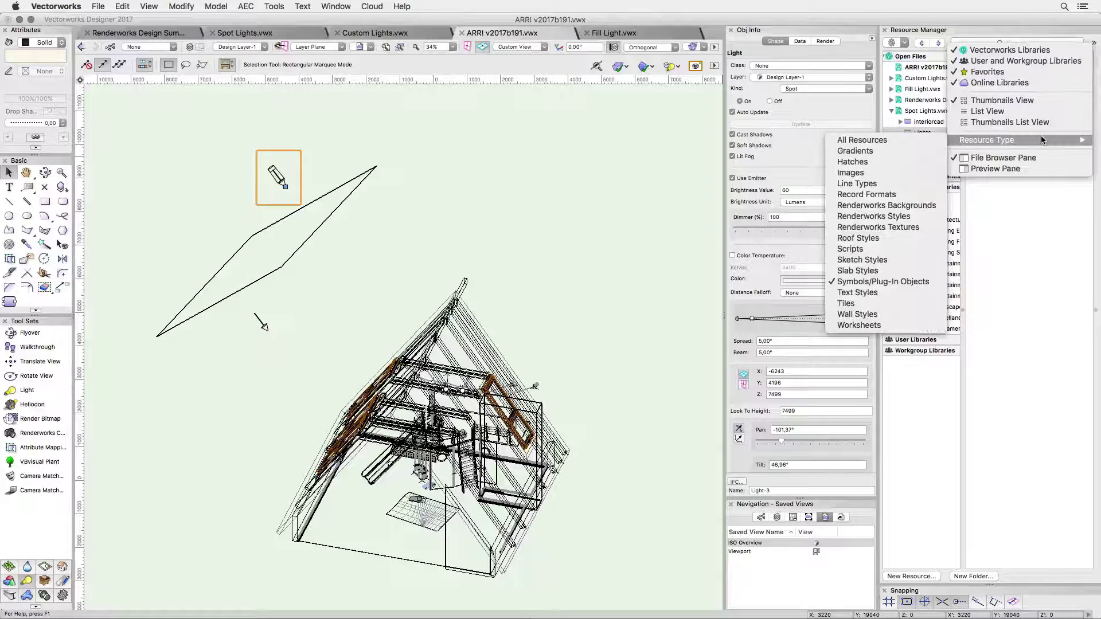
pyautogui.click(924, 209)
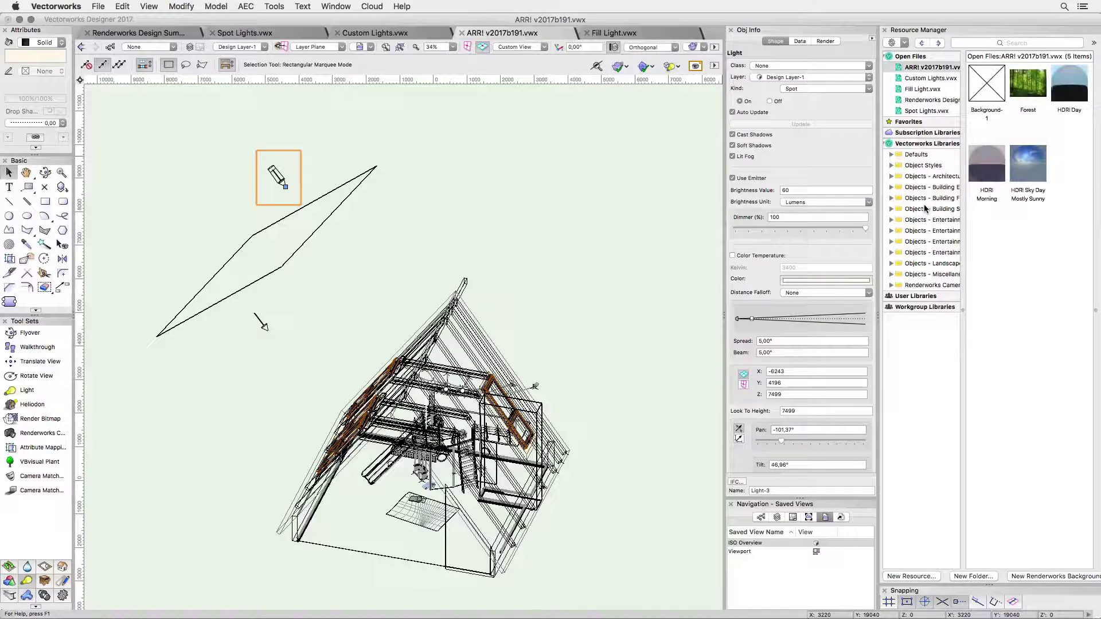
# Review the Forest background's fog density of 10000% and confirm its settings unchanged
pyautogui.rightClick(1034, 89)
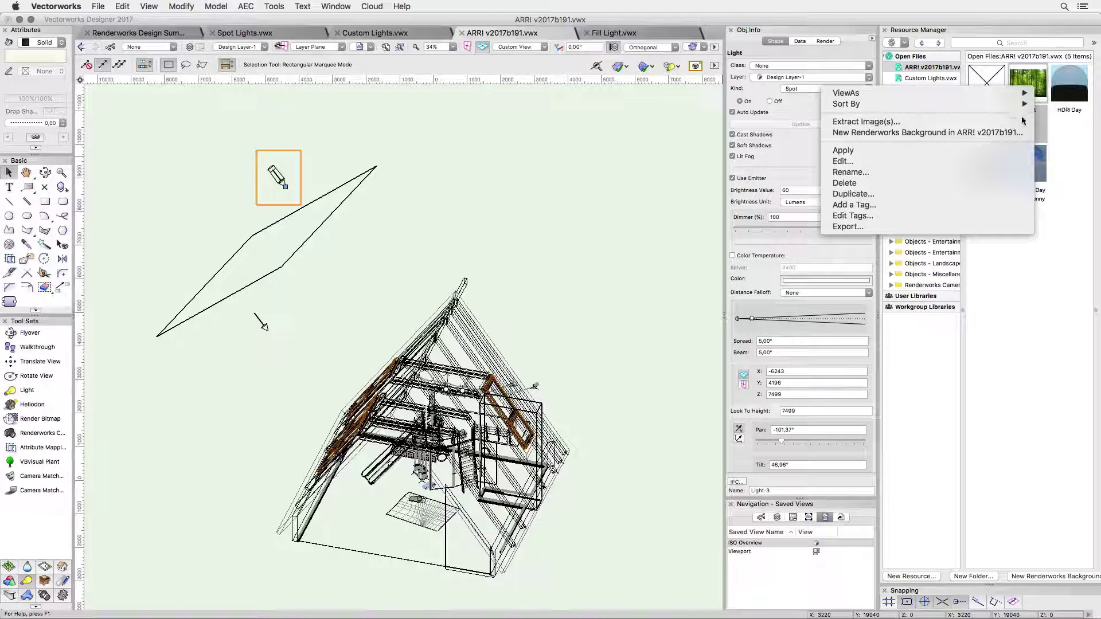
pyautogui.click(1003, 162)
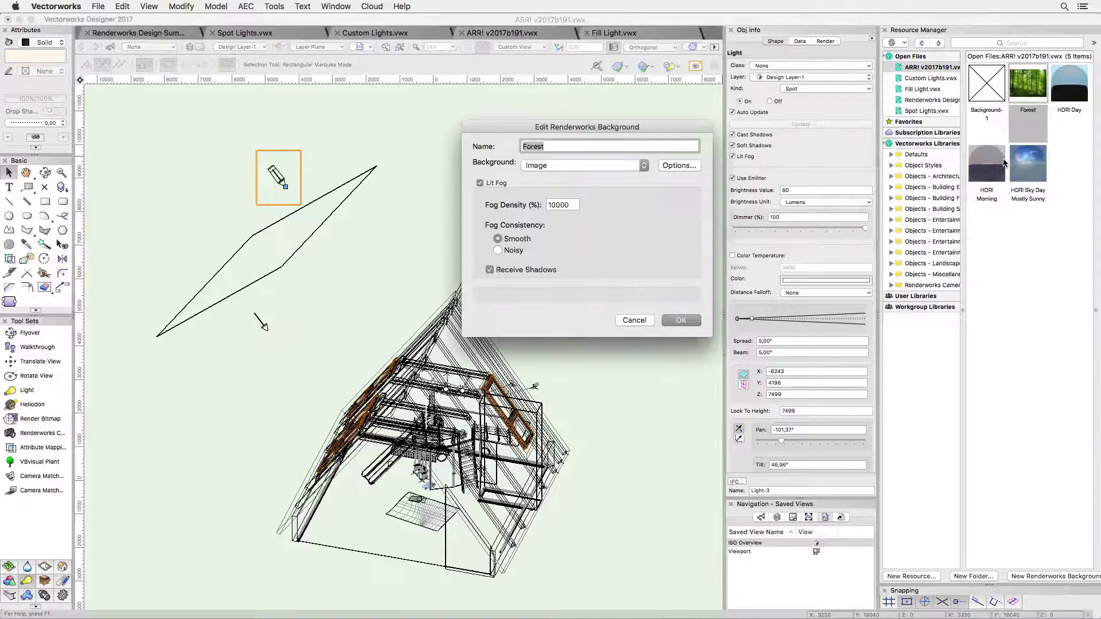
pyautogui.click(577, 207)
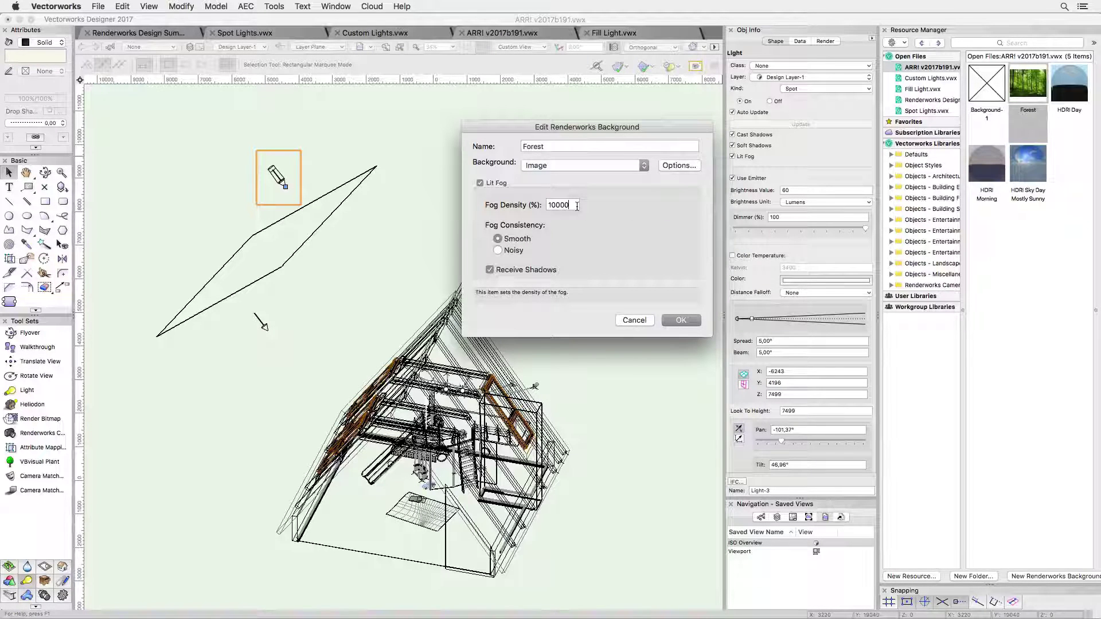
pyautogui.doubleClick(577, 206)
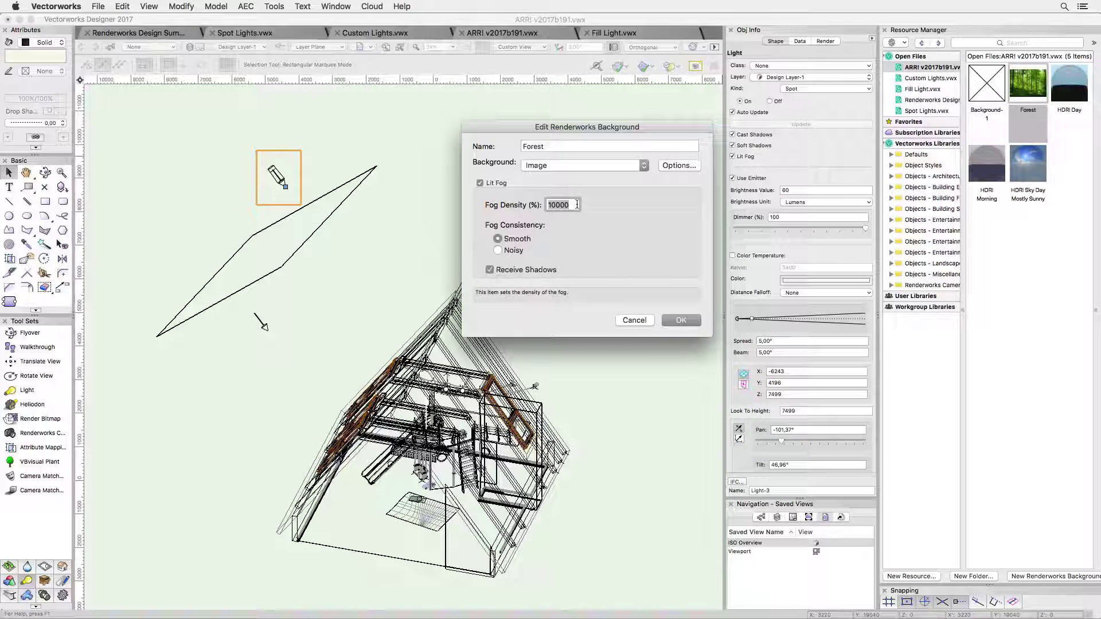
pyautogui.click(679, 320)
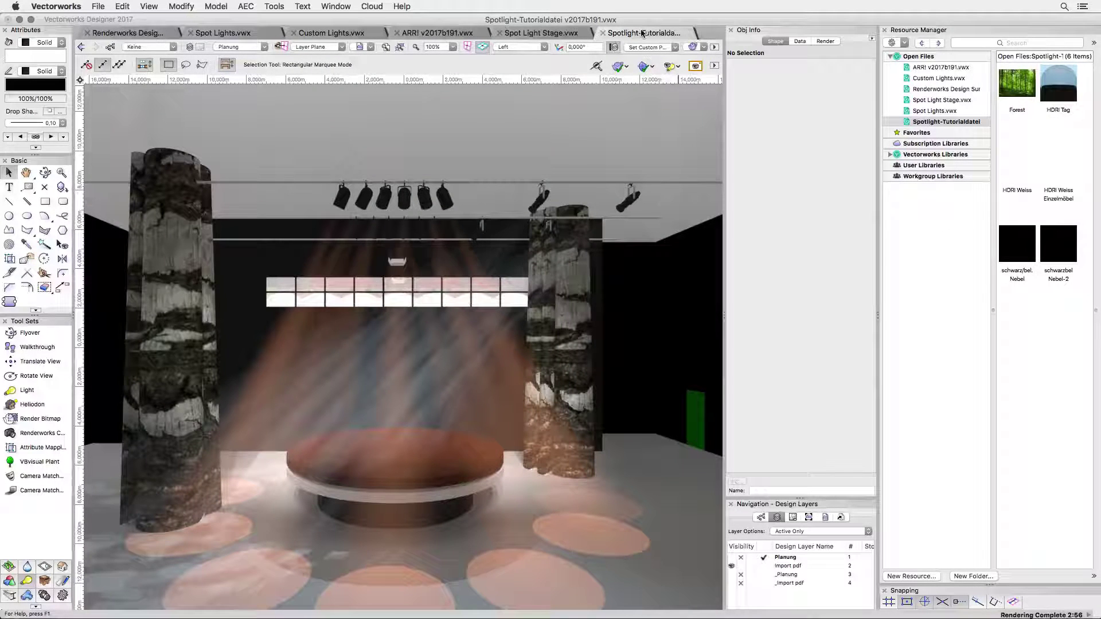
# Turn off the six left stage spotlights so their pink floor pools disappear
pyautogui.moveTo(309, 164); pyautogui.dragTo(464, 224)
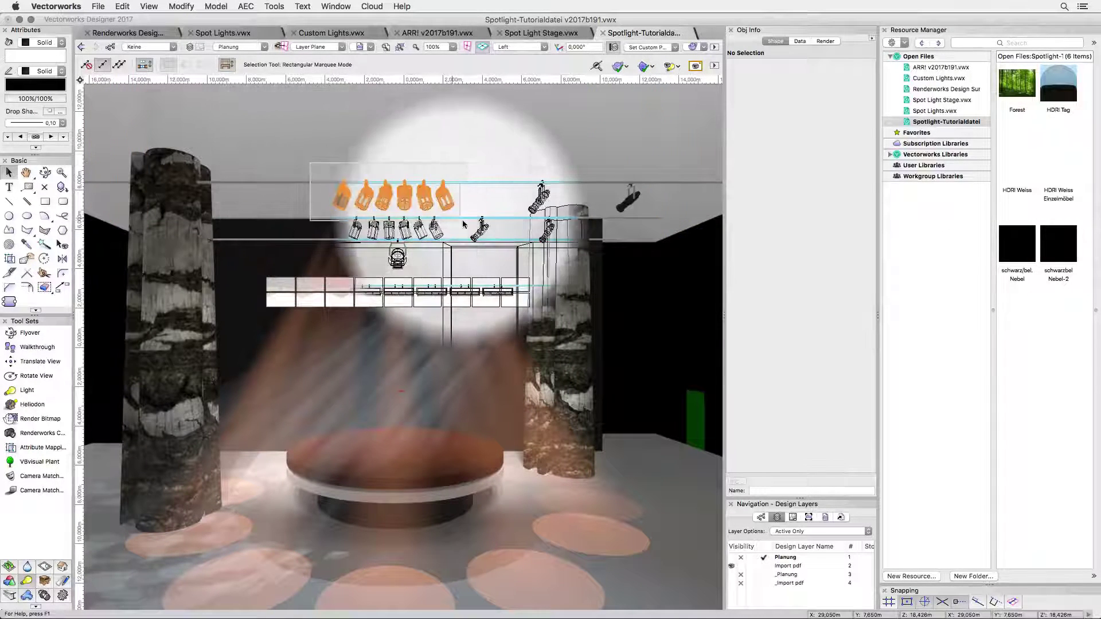
pyautogui.rightClick(420, 195)
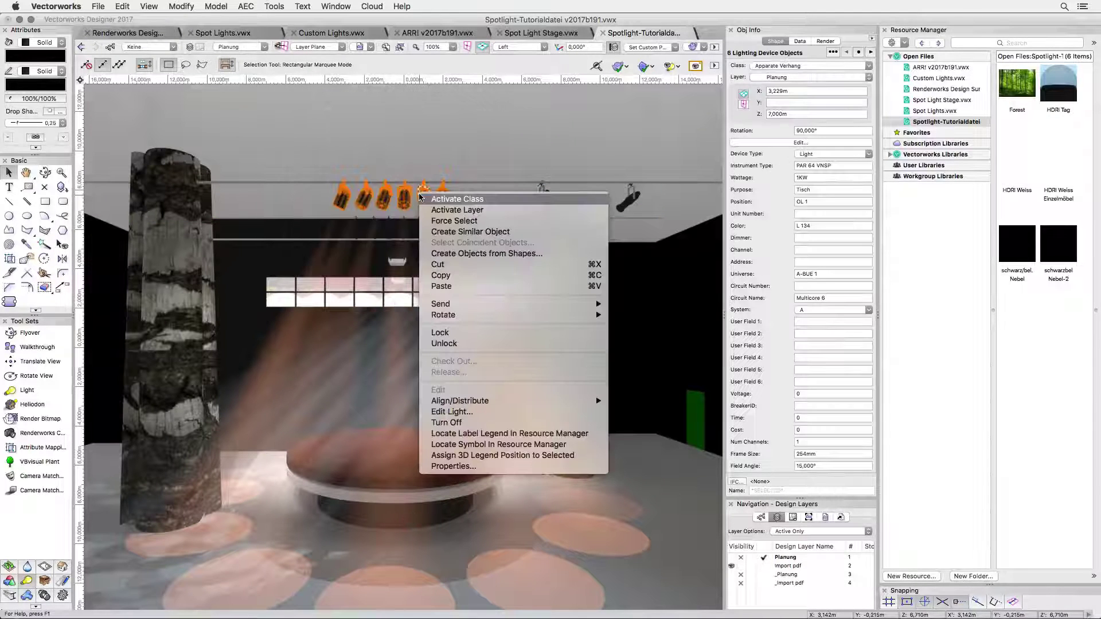
pyautogui.click(453, 424)
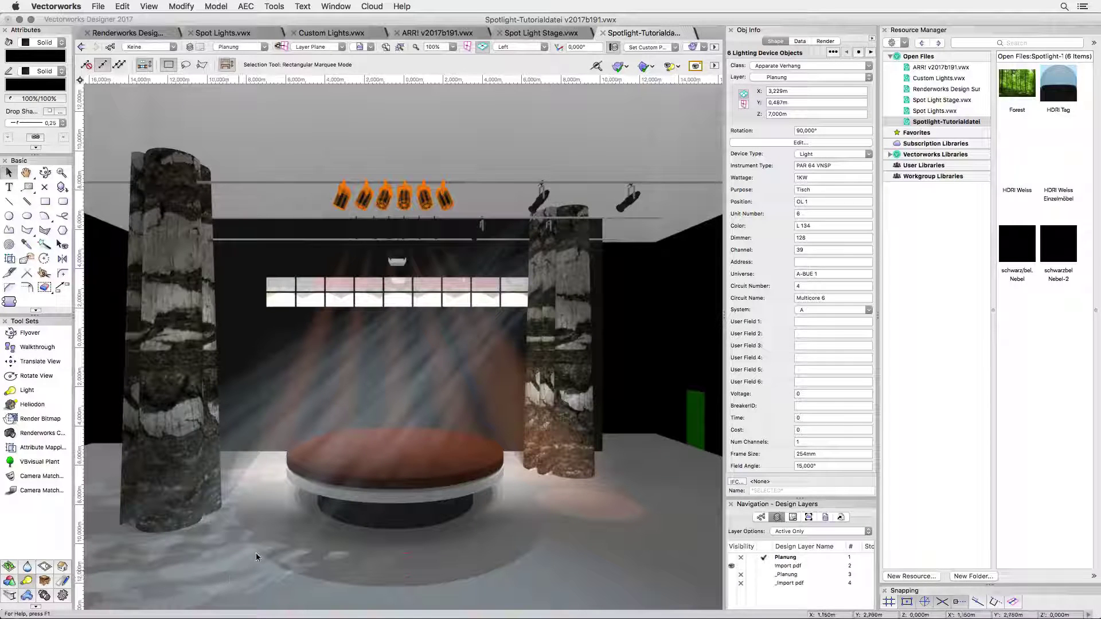
# Give the gobo lighting device colour L 106 and focus Fokus Gobo 3, then show Spot Light Stage.vwx
pyautogui.click(478, 231)
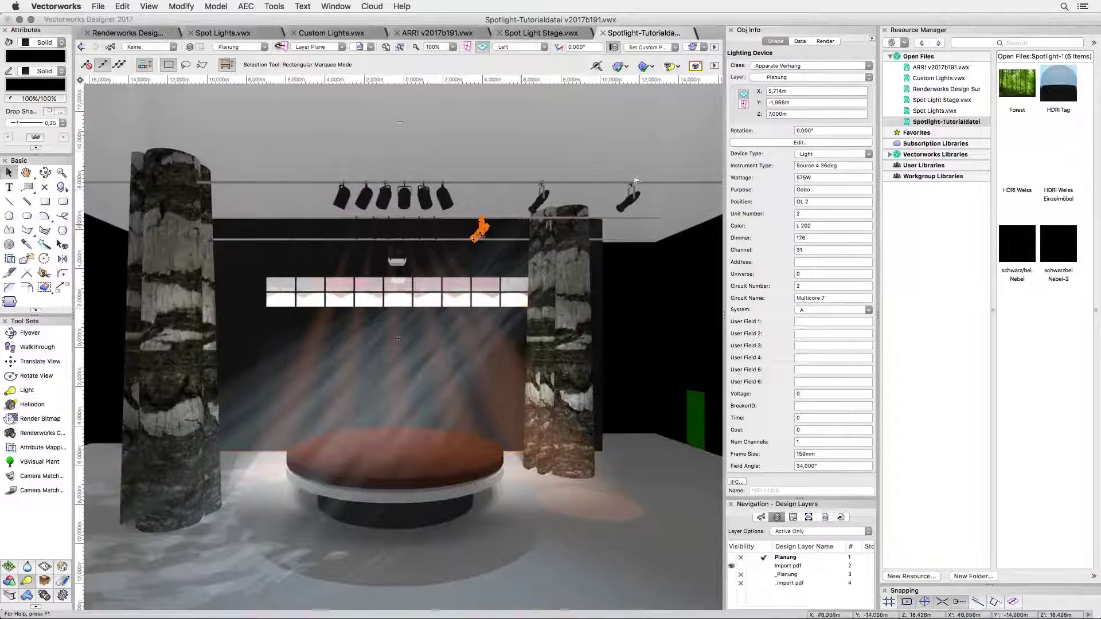
pyautogui.click(757, 142)
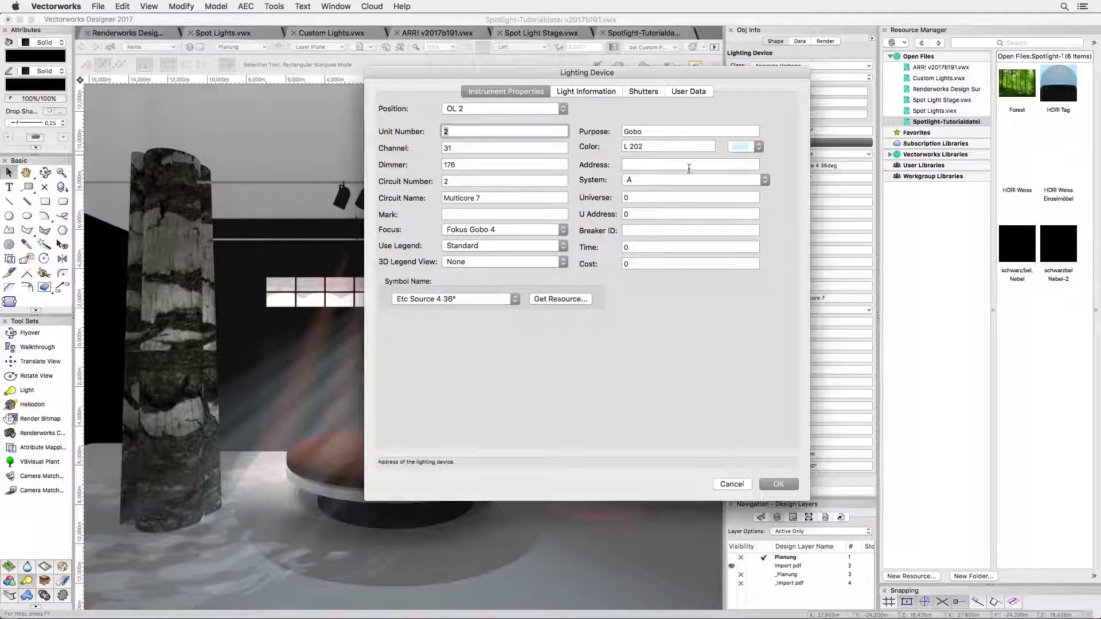
pyautogui.click(745, 147)
pyautogui.click(820, 221)
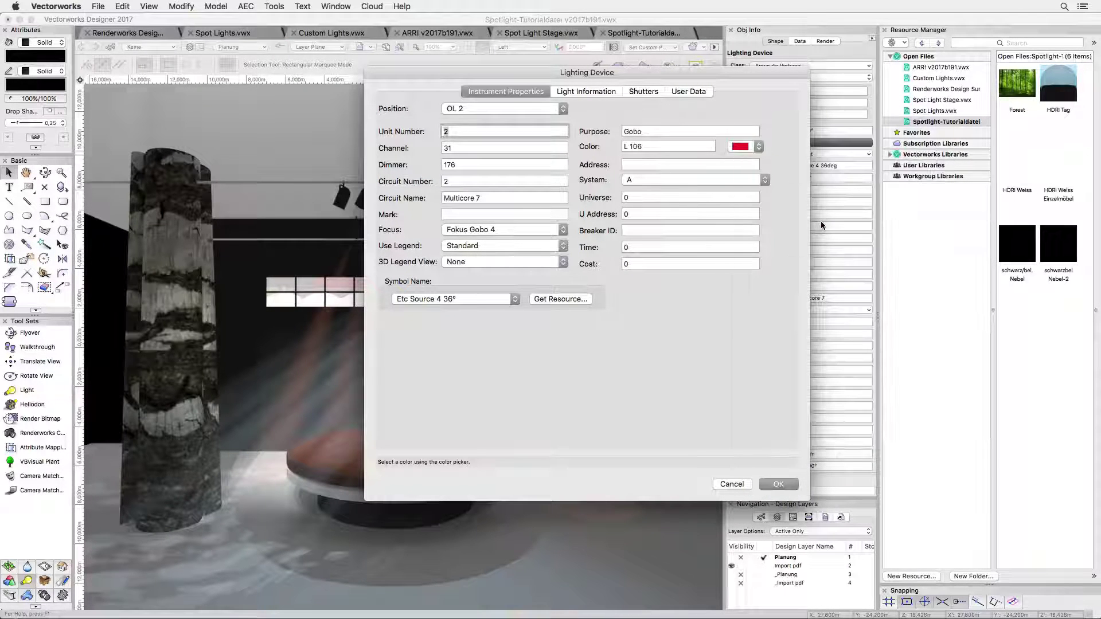
pyautogui.click(551, 233)
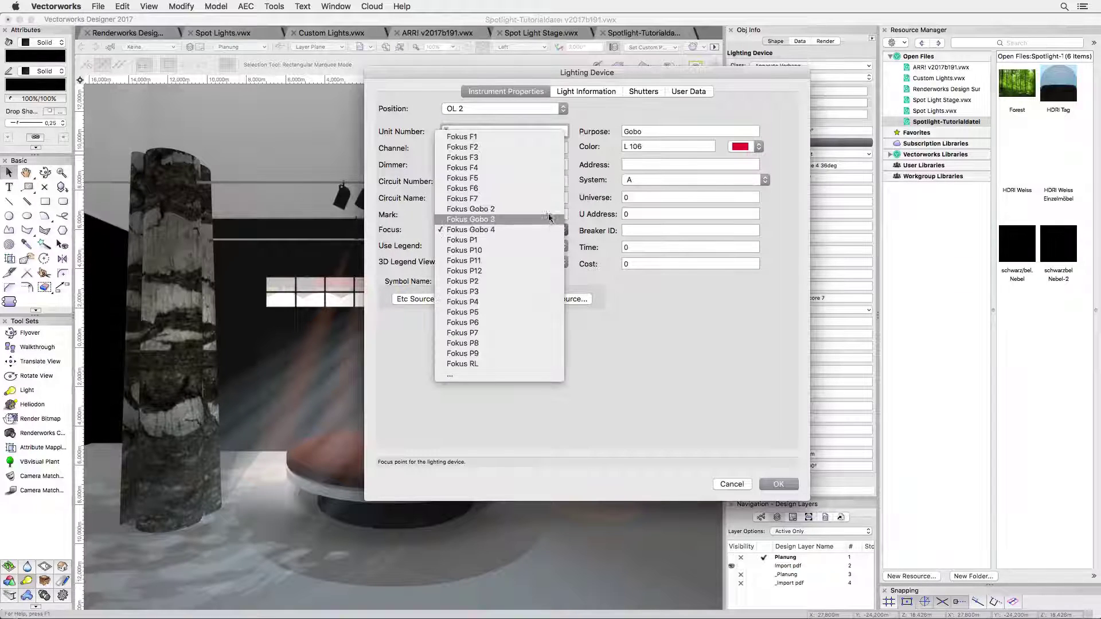
pyautogui.click(548, 215)
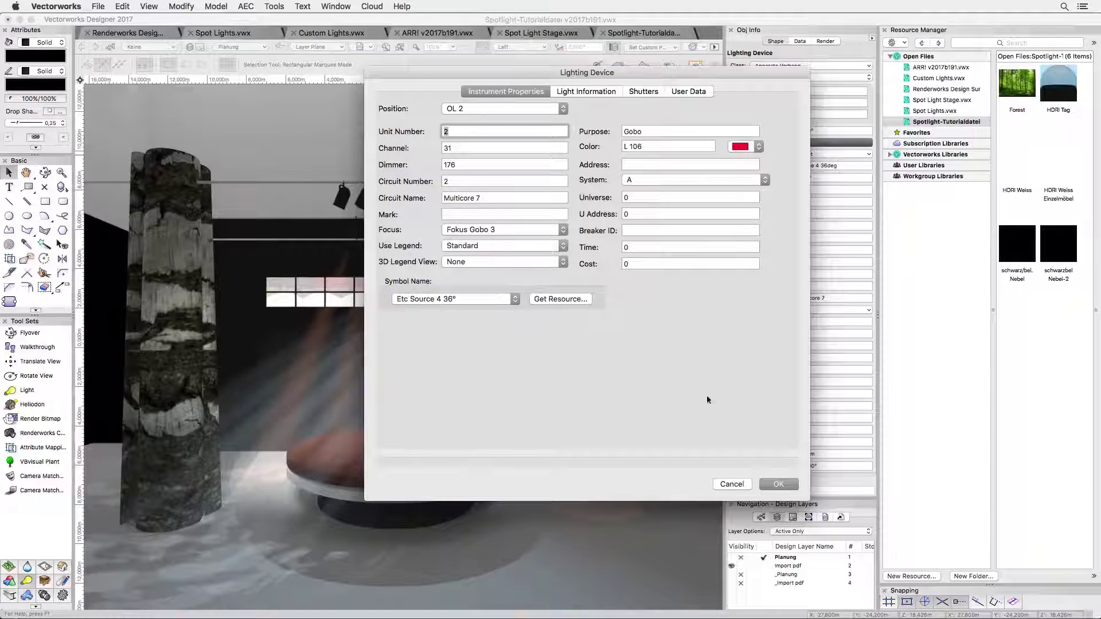
pyautogui.click(778, 484)
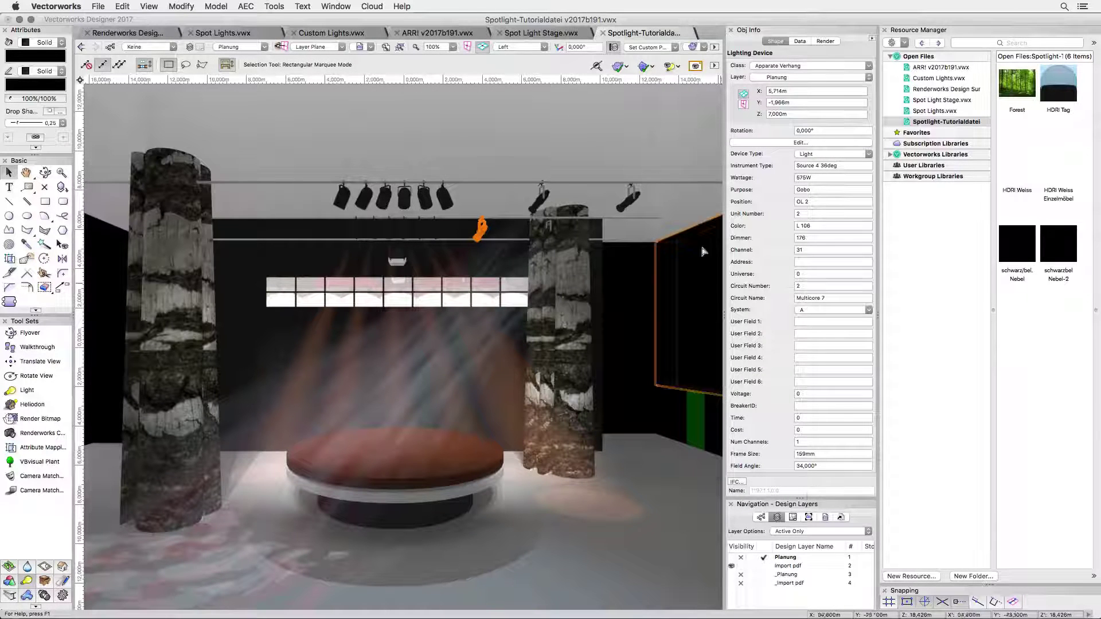
pyautogui.click(553, 35)
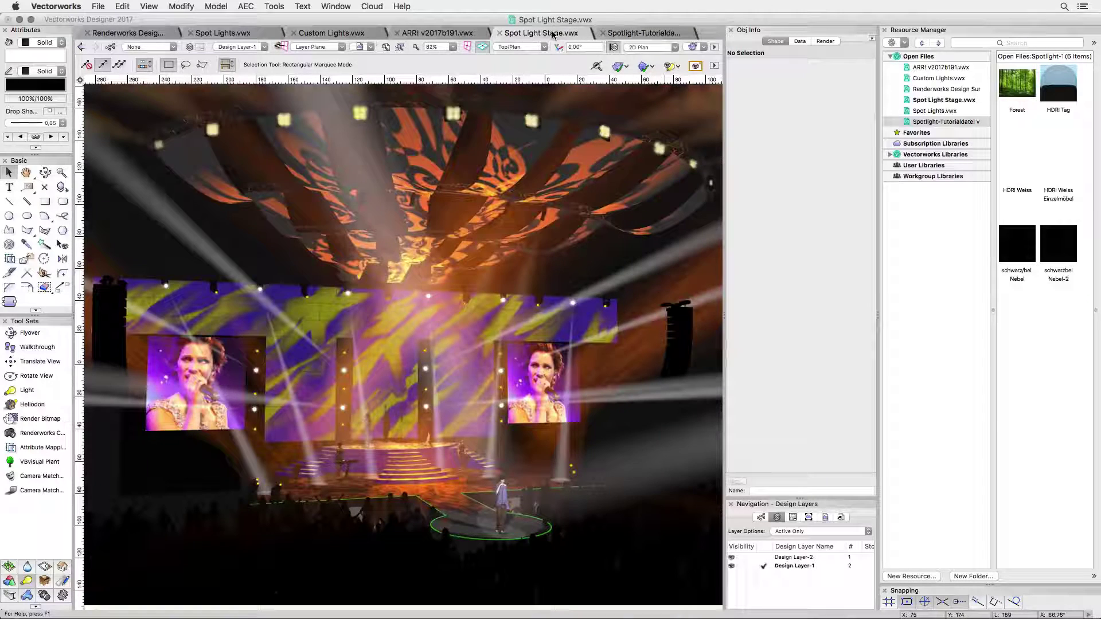